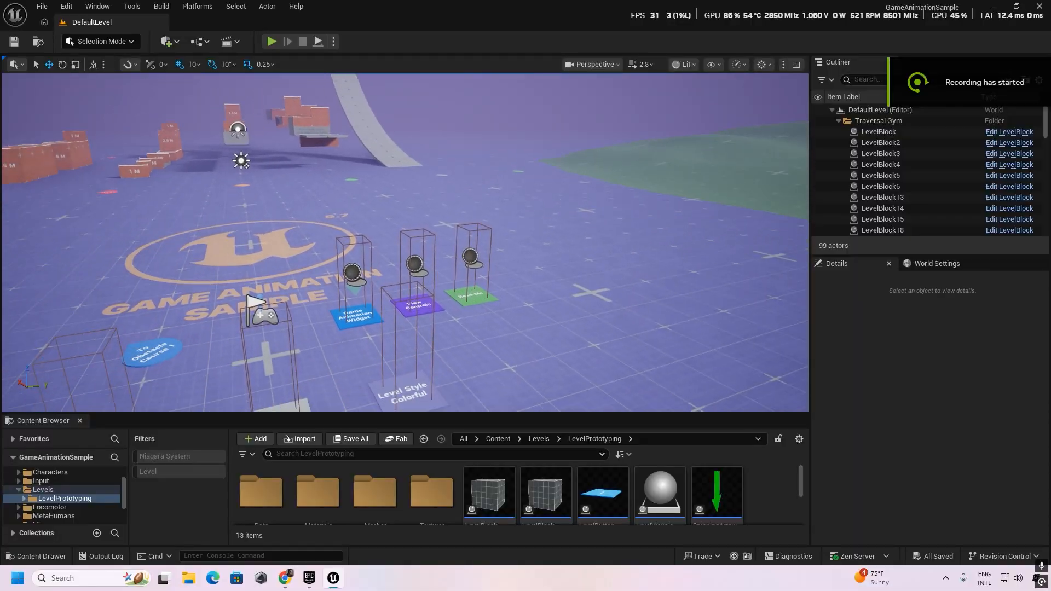
# Play the default level and run the character onto the Game Animation Widget pad to open the widget.
pyautogui.moveTo(405, 242); pyautogui.dragTo(381, 223, button='right')
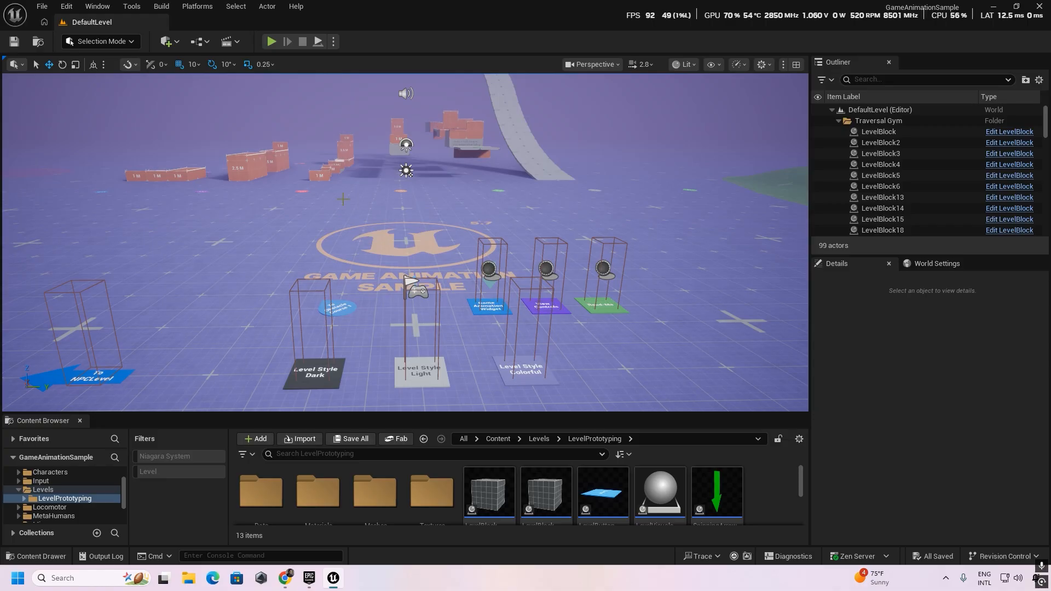
pyautogui.click(271, 41)
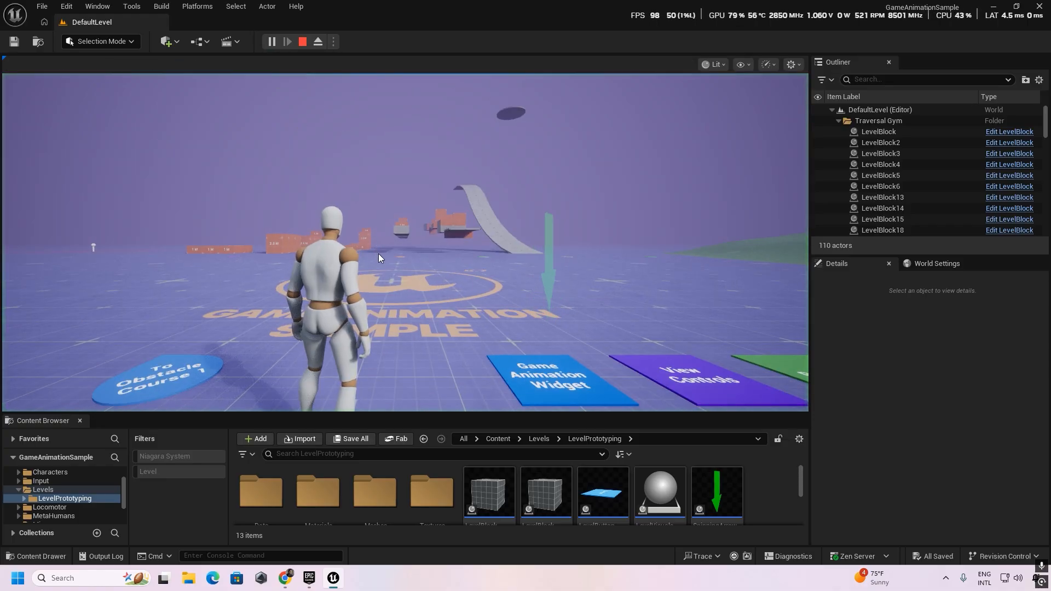
pyautogui.press('w')
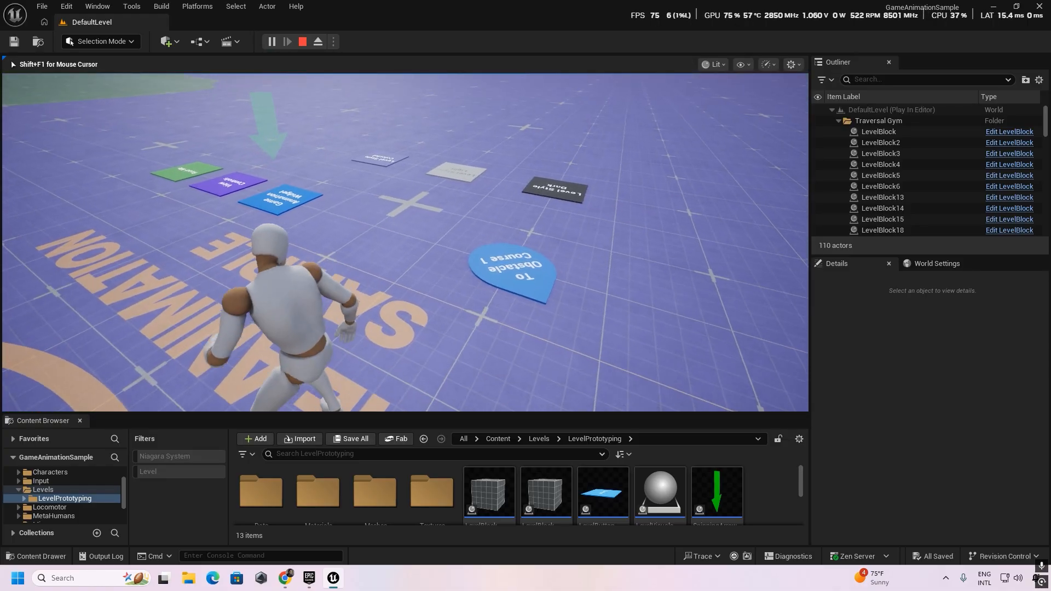
pyautogui.press('w')
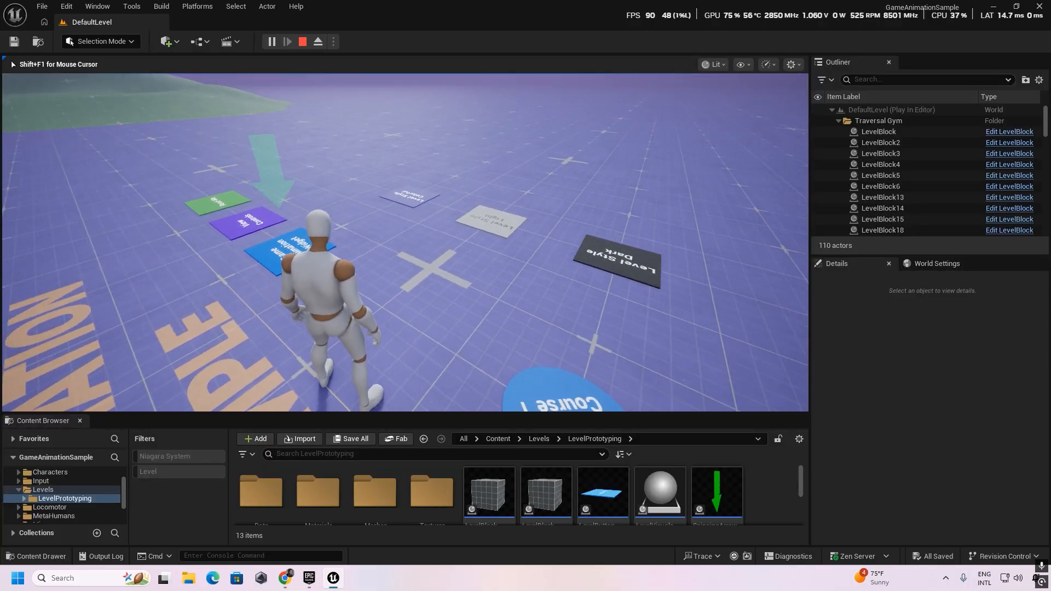
pyautogui.press('w')
pyautogui.press('w')
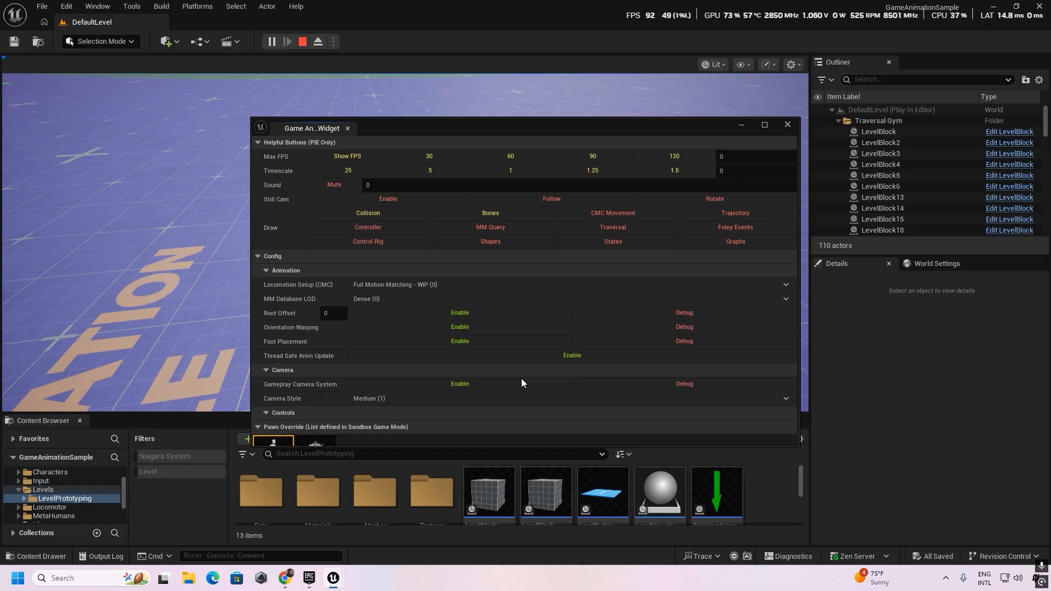
# Apply the last character in the Visual Override list, the horned armoured warrior, and close the Game Animation Widget.
pyautogui.scroll(-5, 521, 379)
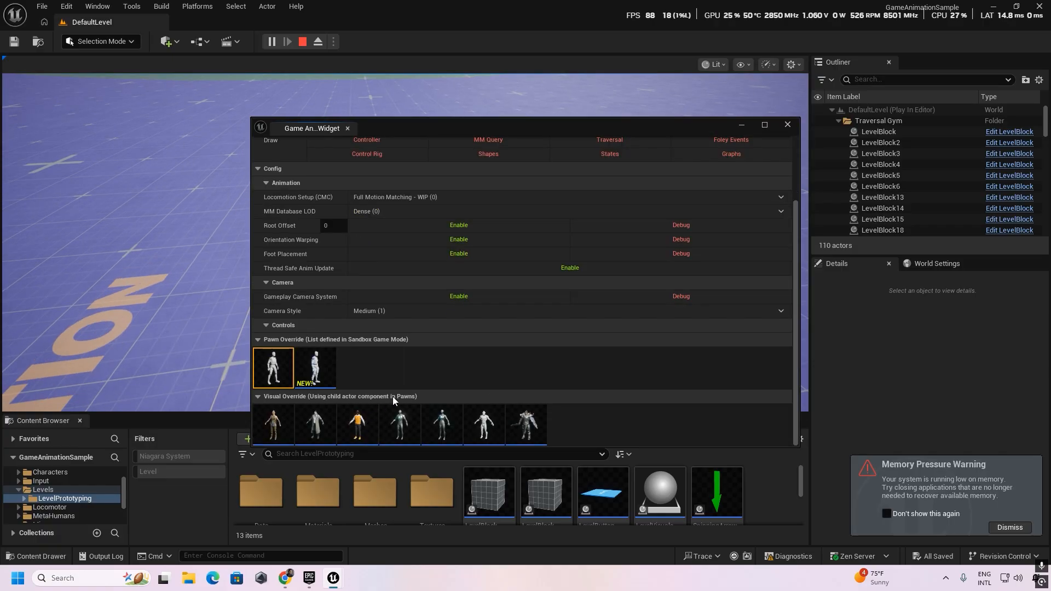
pyautogui.click(538, 429)
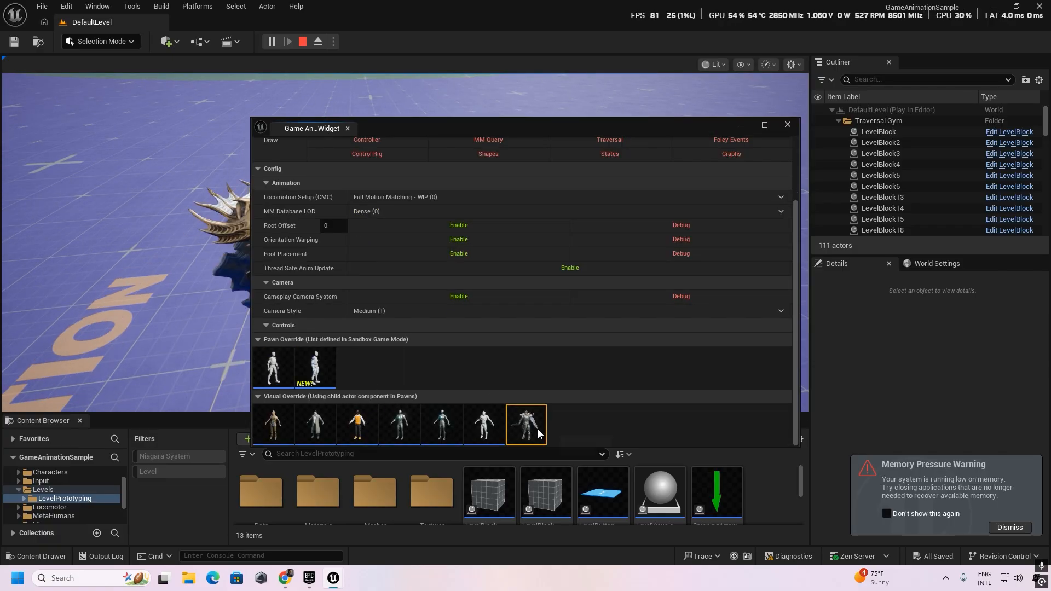
pyautogui.click(786, 125)
# Test the armoured character's movement by running to the traversal blocks and jumping, and end the play session.
pyautogui.press('w')
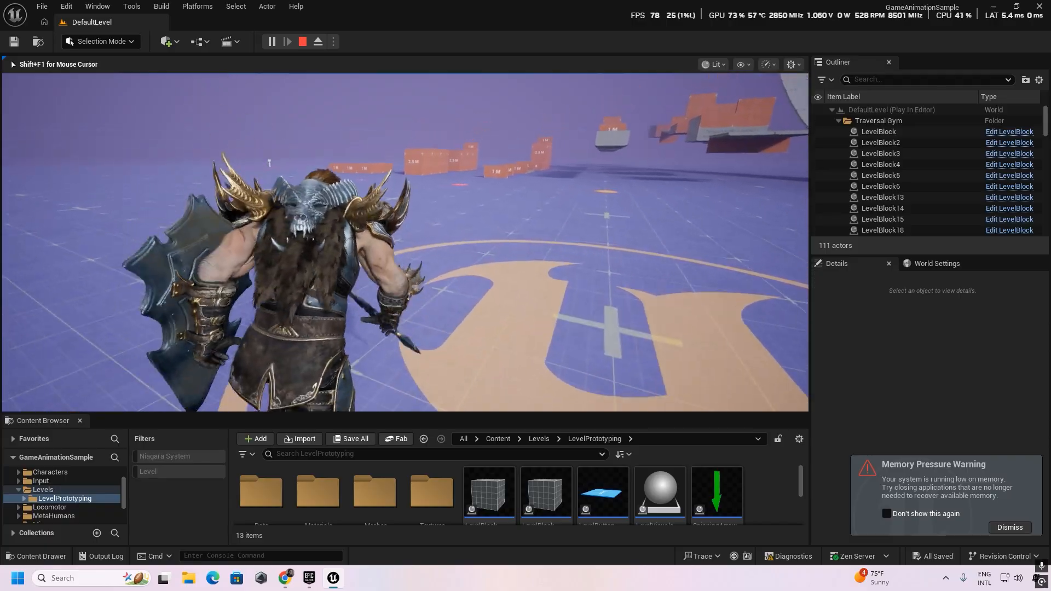
pyautogui.press('w')
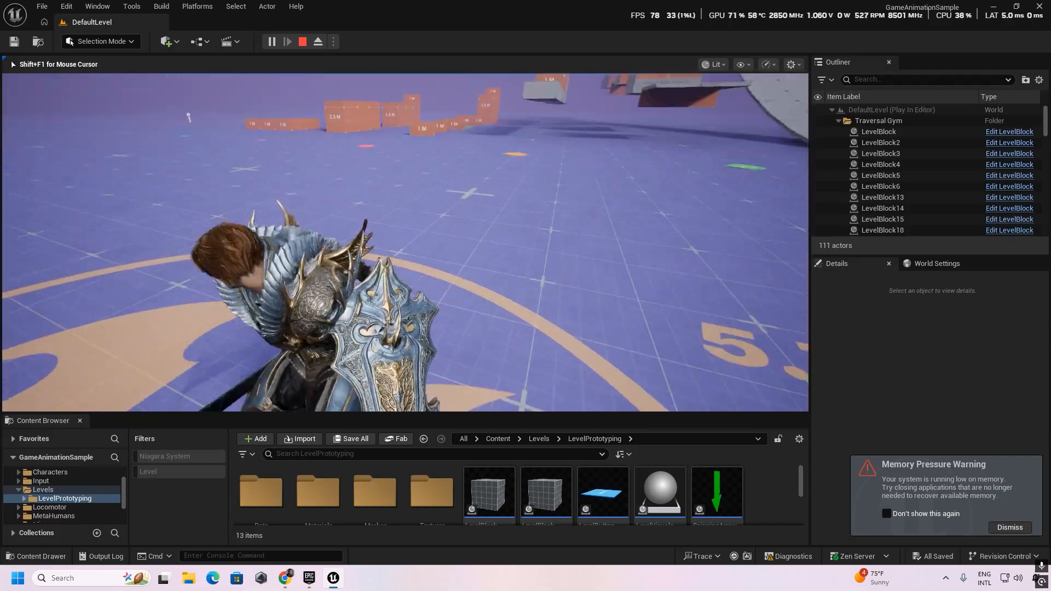
pyautogui.press('w')
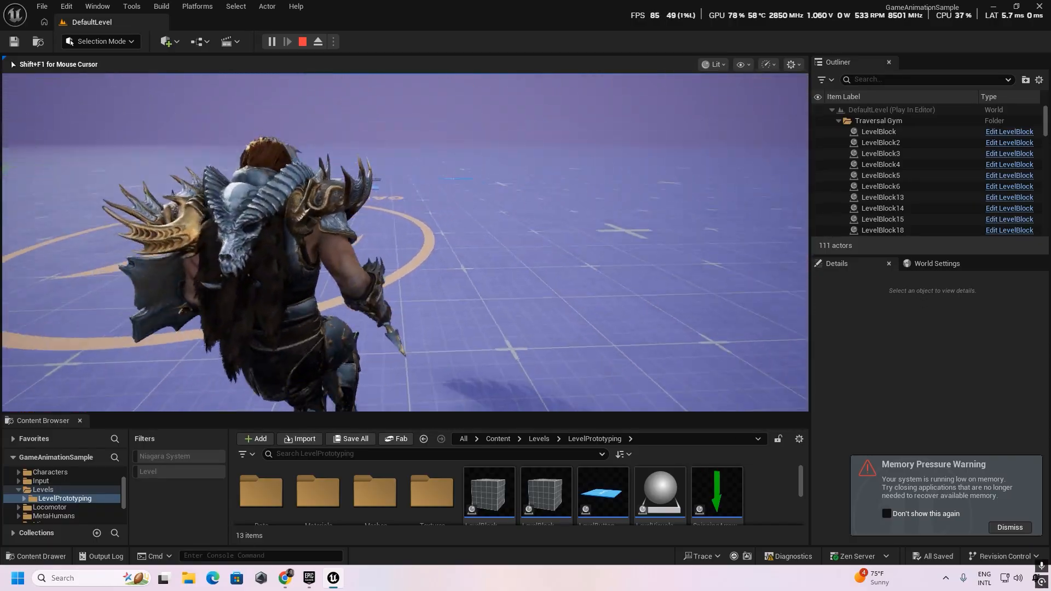
pyautogui.press('w')
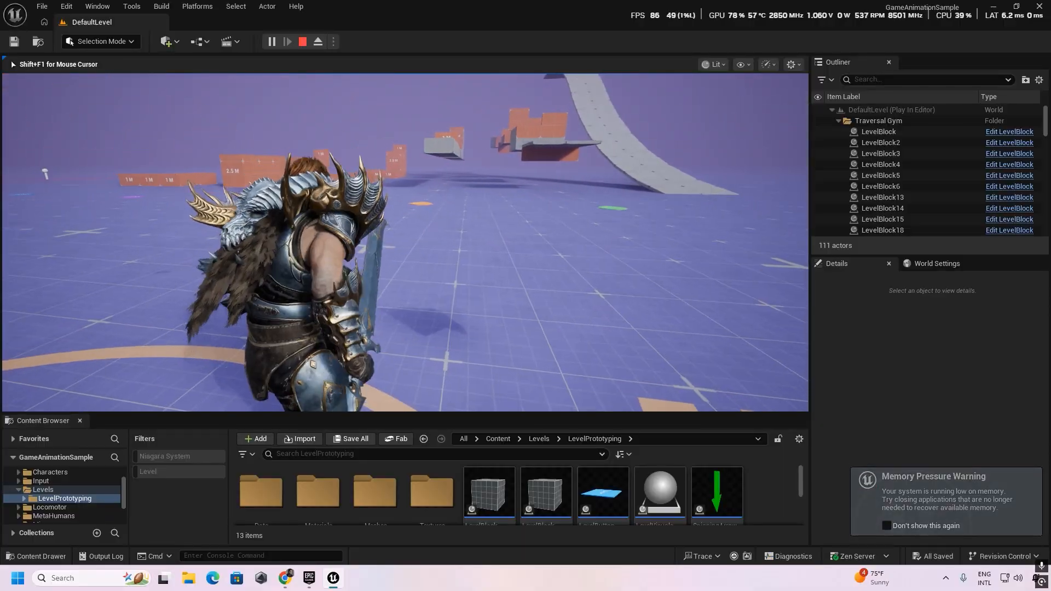
pyautogui.press('w')
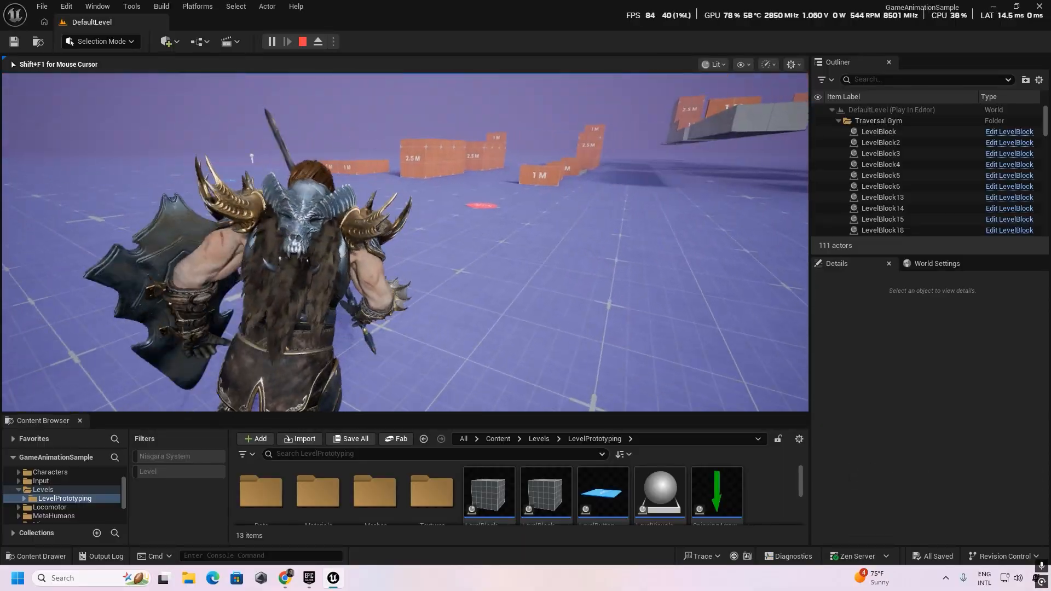
pyautogui.press('w')
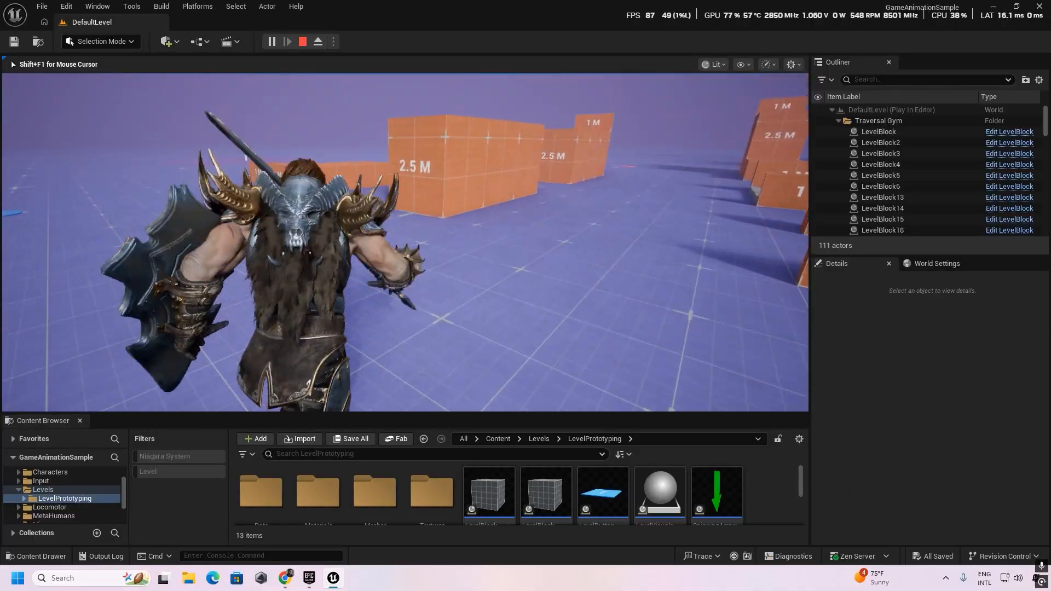
pyautogui.press('w')
pyautogui.press('space')
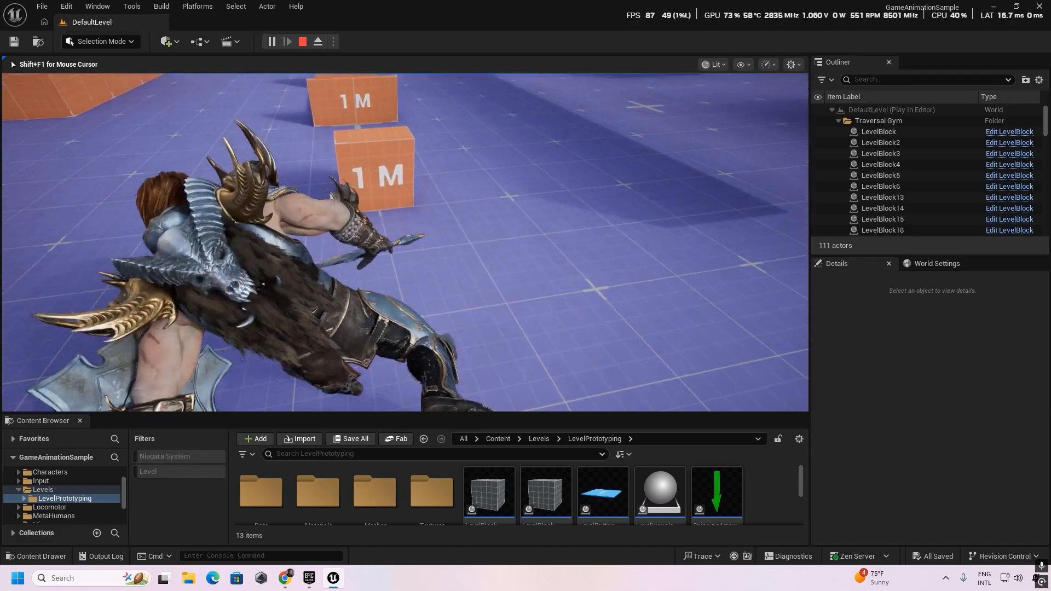
pyautogui.press('Escape')
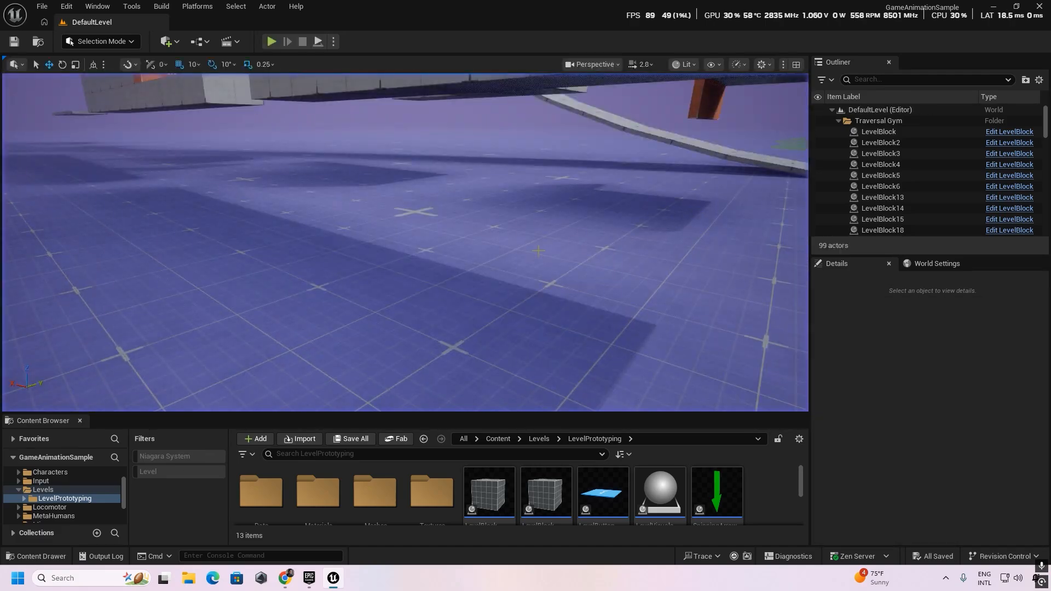
# In the Epic Games Launcher, view all projects MW Landscape Auto Material can be added to, and leave without adding it.
pyautogui.click(307, 580)
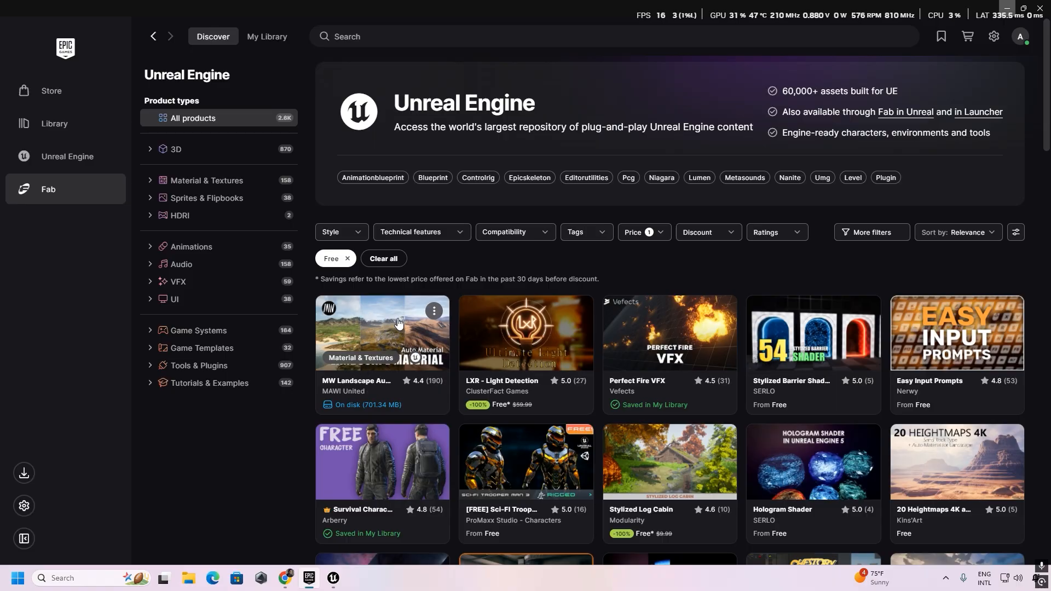
pyautogui.click(352, 385)
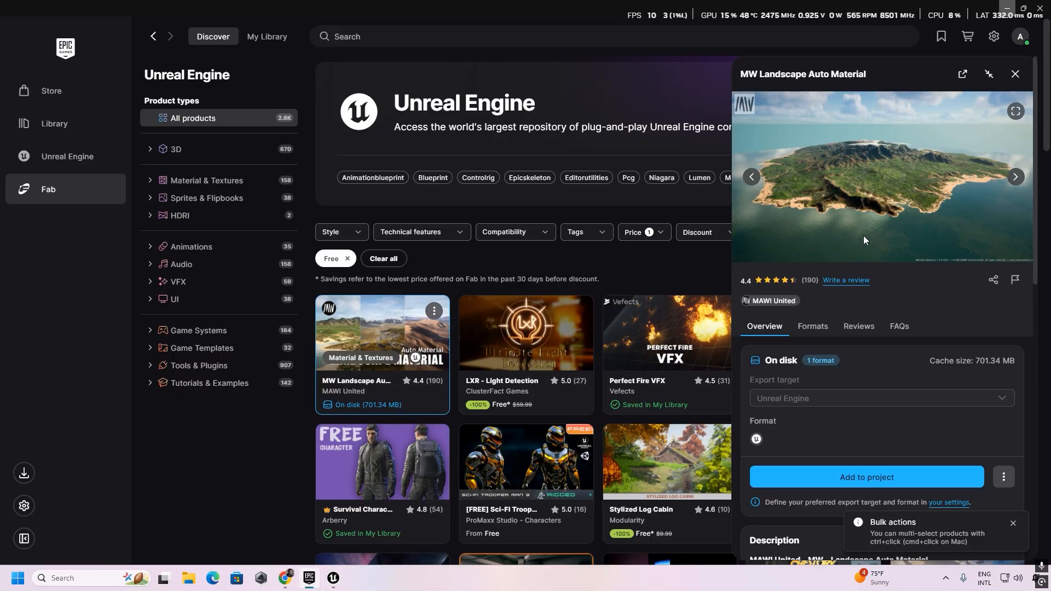
pyautogui.scroll(-3, 862, 477)
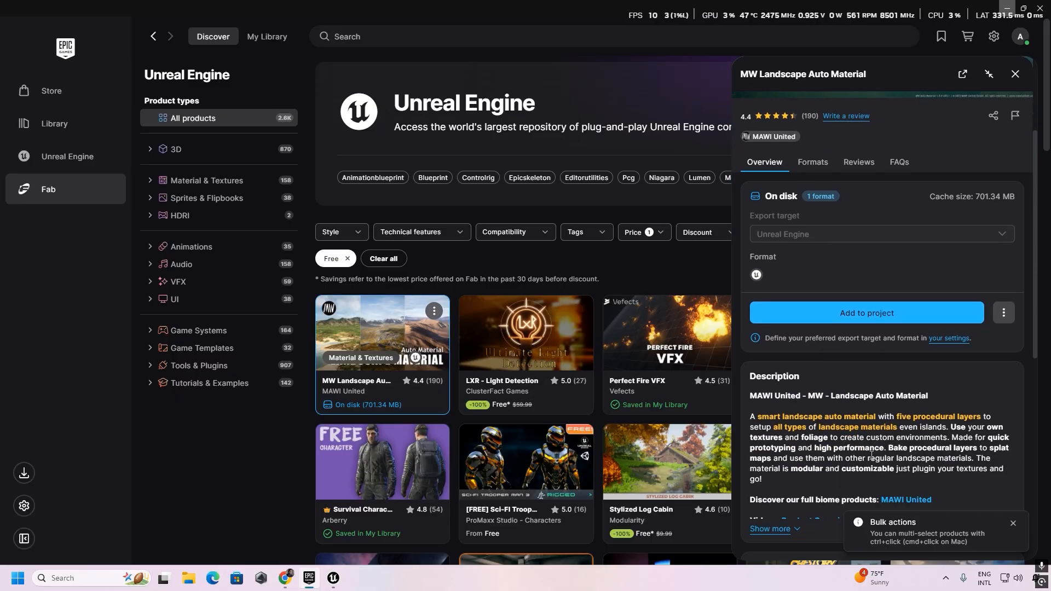
pyautogui.click(863, 319)
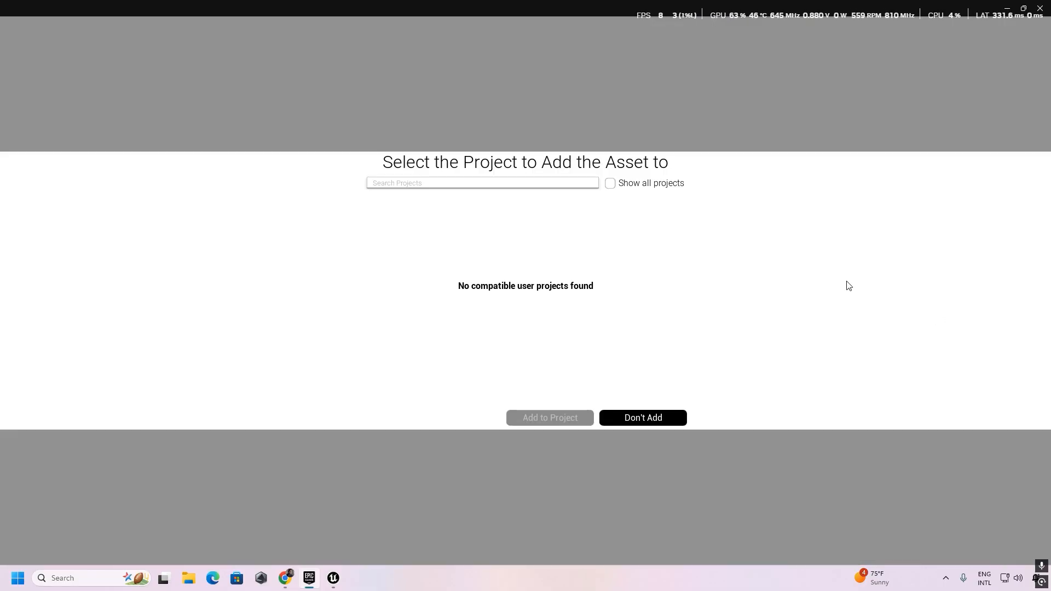
pyautogui.click(609, 184)
pyautogui.moveTo(401, 235)
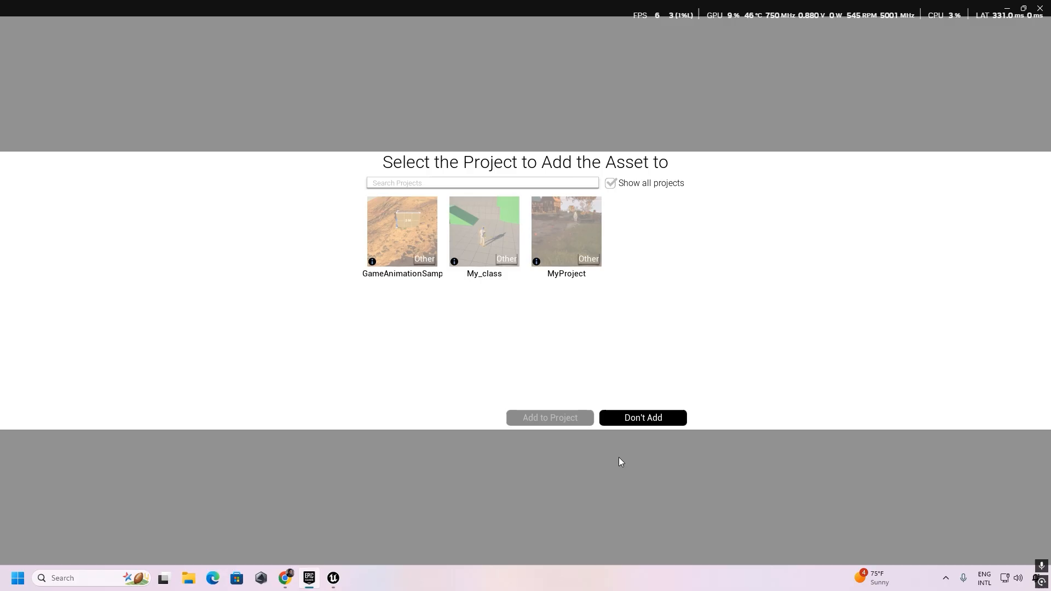
pyautogui.click(646, 416)
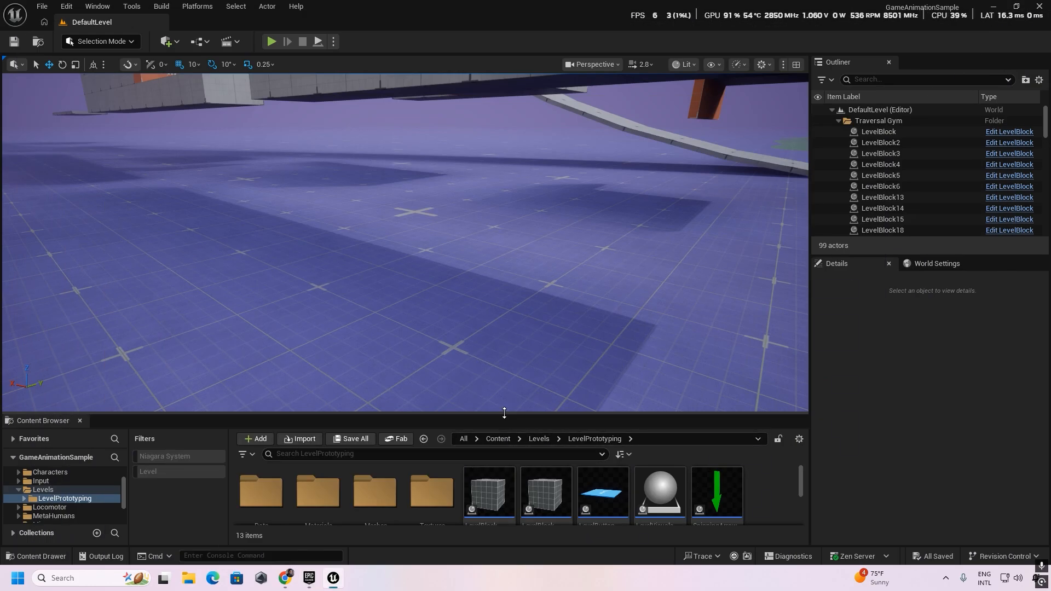
# Open the LandscapeAutoMaterial_Desert_Example level from the Maps folder of MWLandscapeAutoMaterial.
pyautogui.moveTo(504, 415); pyautogui.dragTo(502, 337)
pyautogui.click(491, 363)
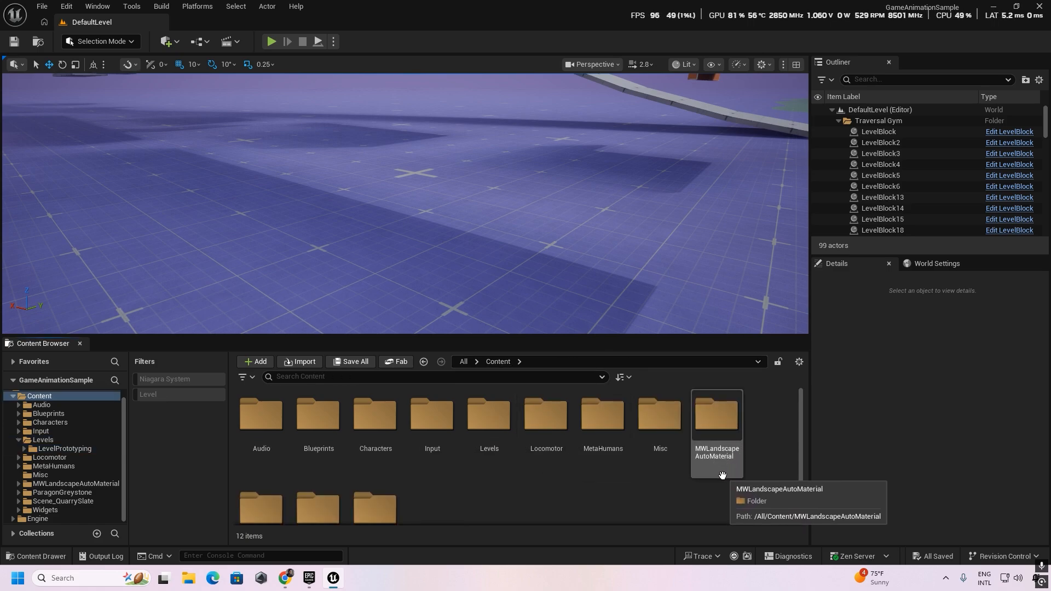
pyautogui.doubleClick(717, 437)
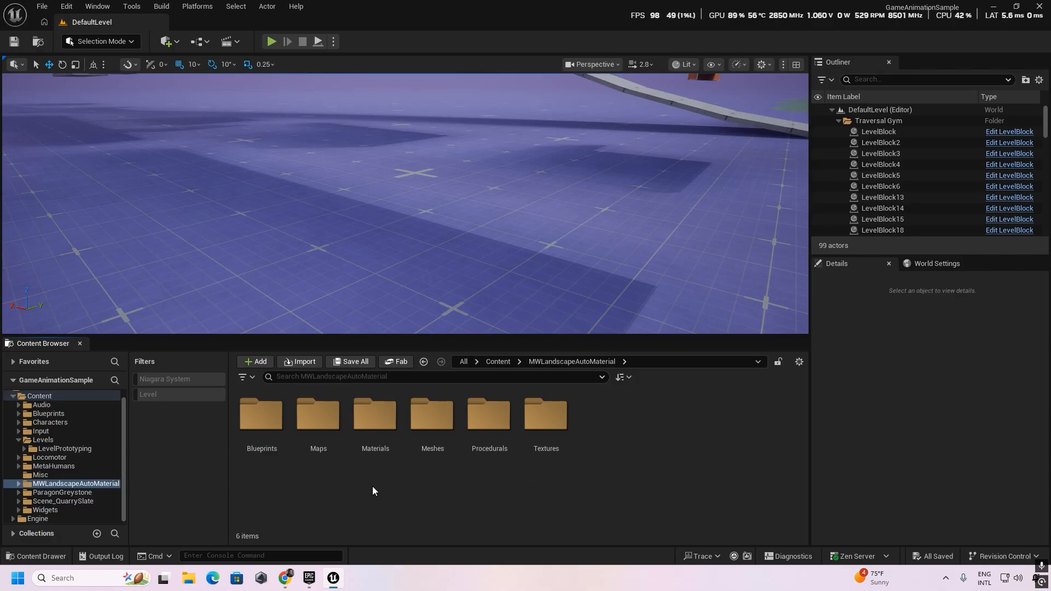
pyautogui.doubleClick(324, 428)
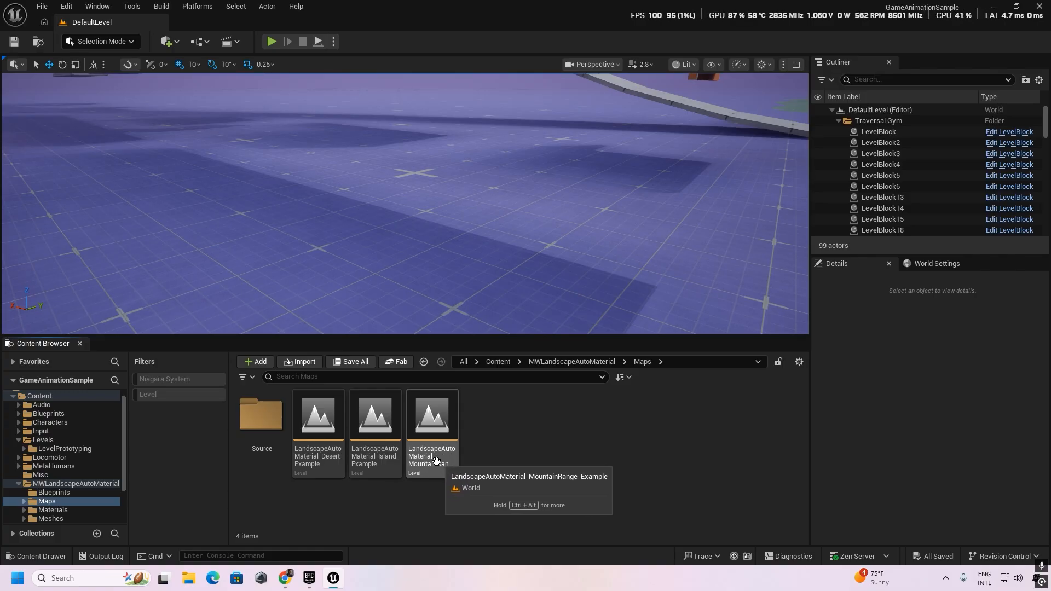
pyautogui.doubleClick(318, 422)
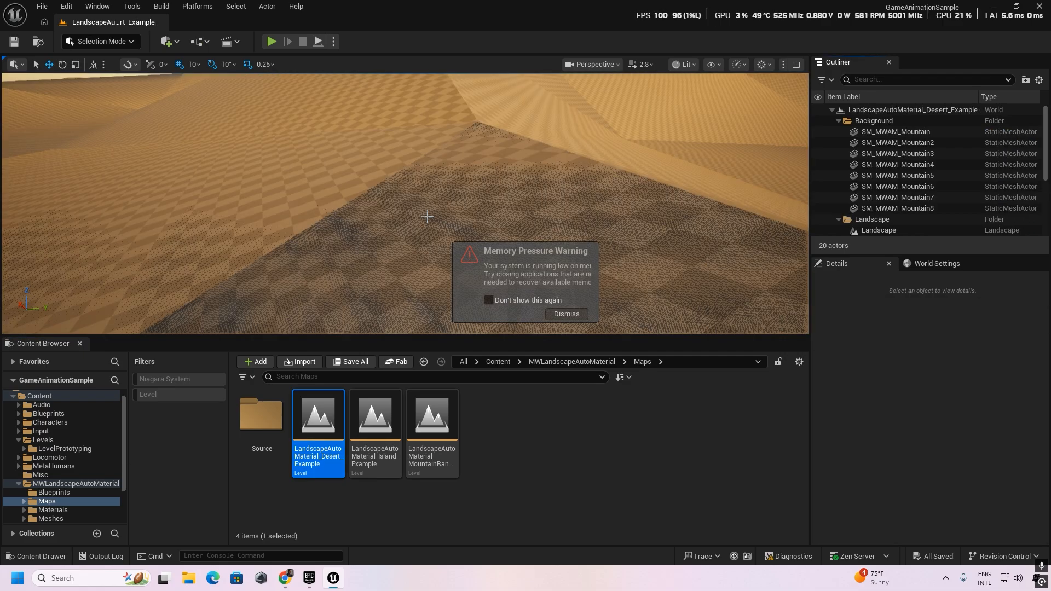
# Enlarge the viewport over the desert landscape and show the level's World Settings.
pyautogui.moveTo(484, 238); pyautogui.dragTo(455, 210, button='right')
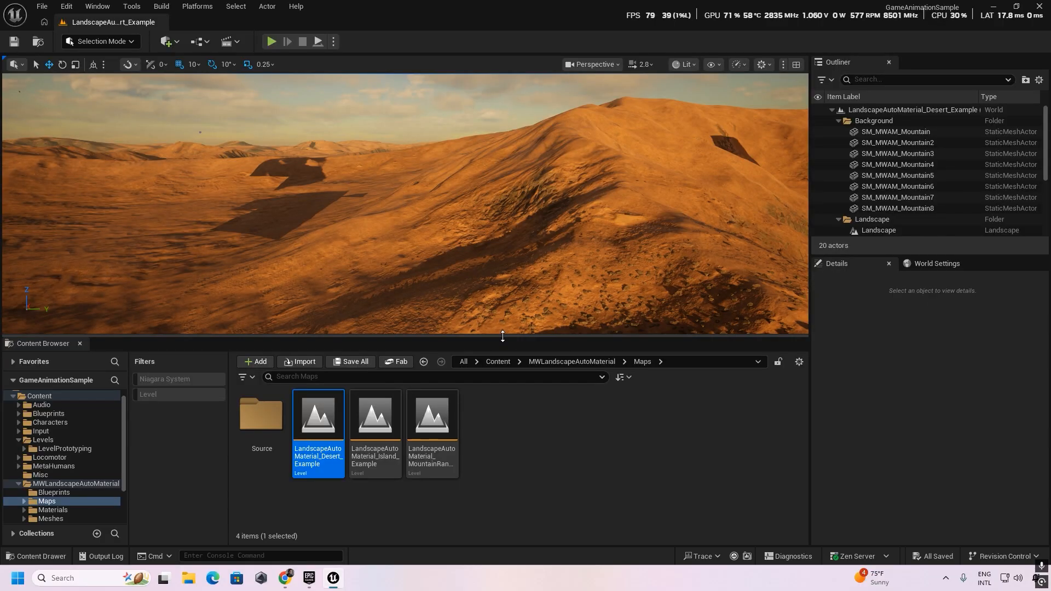
pyautogui.moveTo(503, 336); pyautogui.dragTo(503, 416)
pyautogui.click(931, 265)
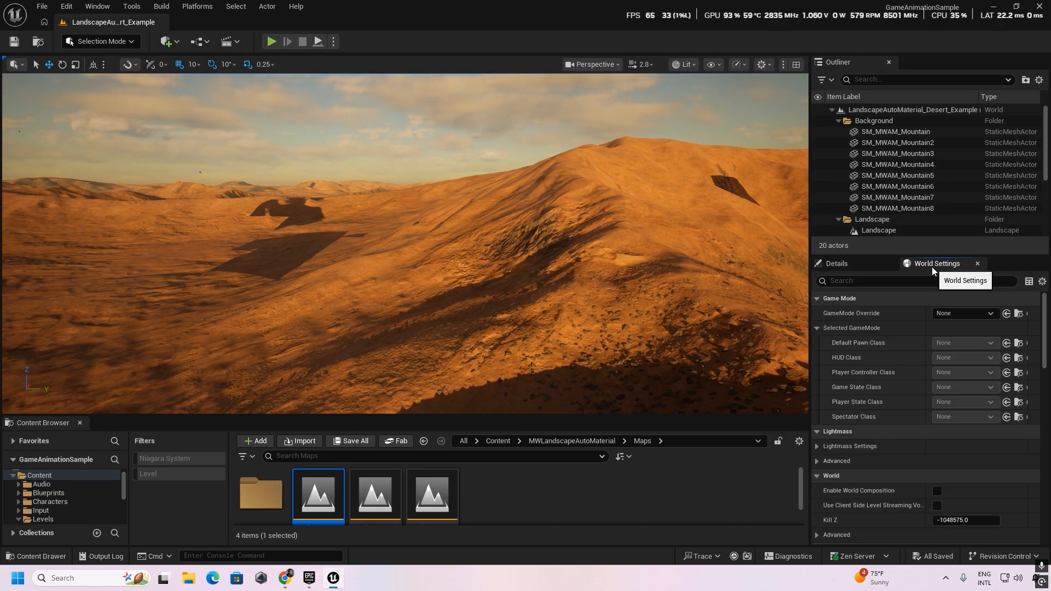
pyautogui.moveTo(514, 300); pyautogui.dragTo(530, 316, button='right')
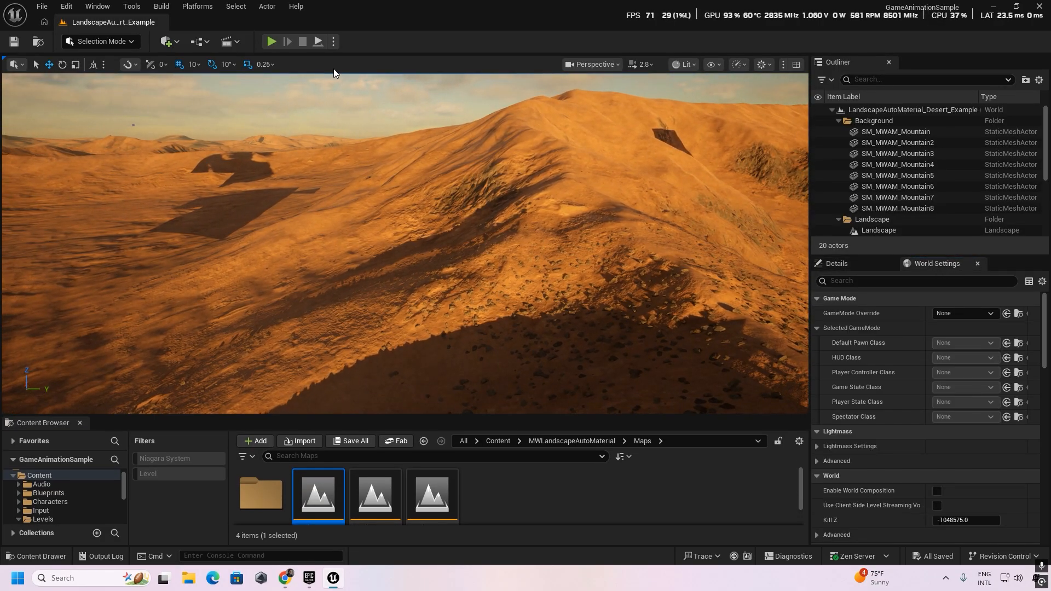
# Play the desert level, move across the dunes to check which pawn is used, and end the play session.
pyautogui.hotkey('alt', 'p')
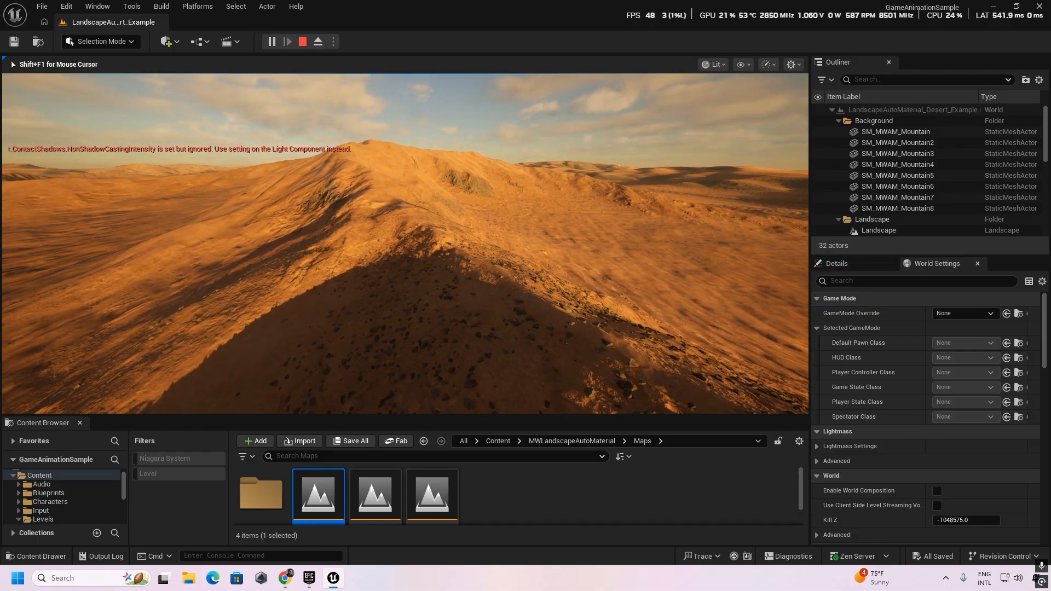
pyautogui.press('w')
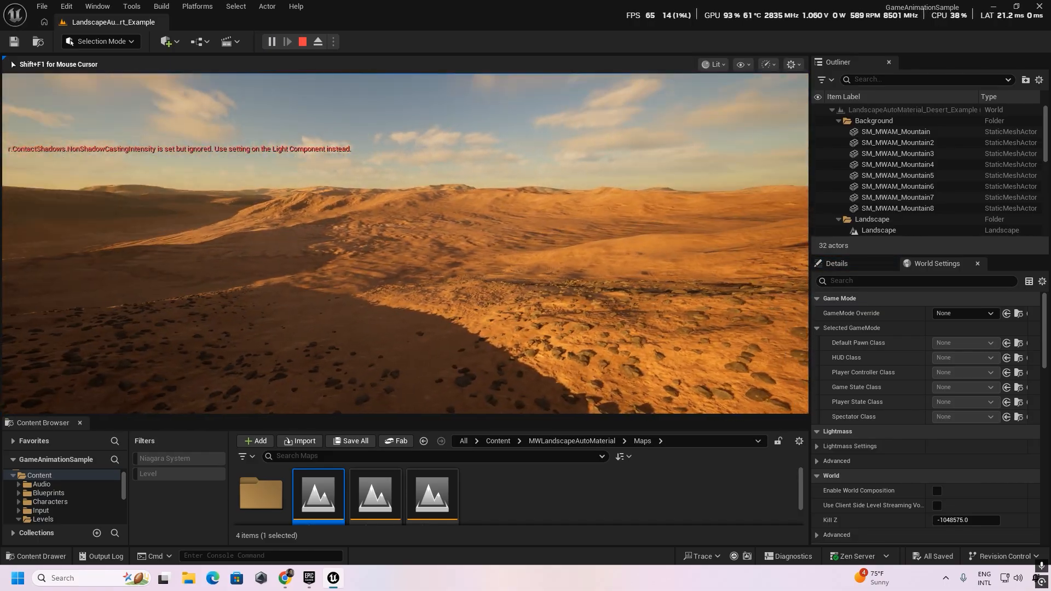
pyautogui.press('w')
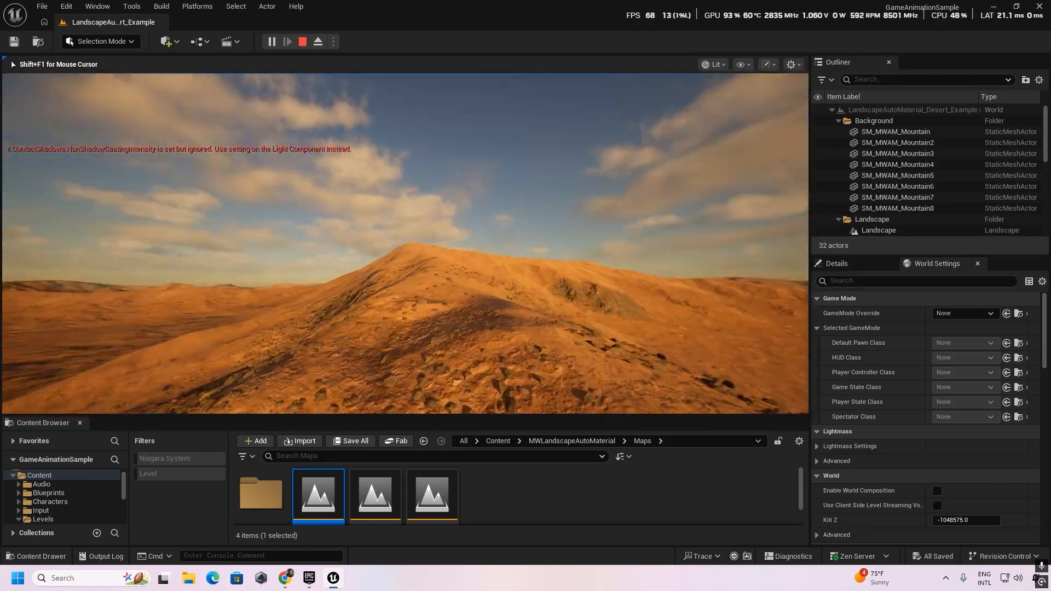
pyautogui.press('w')
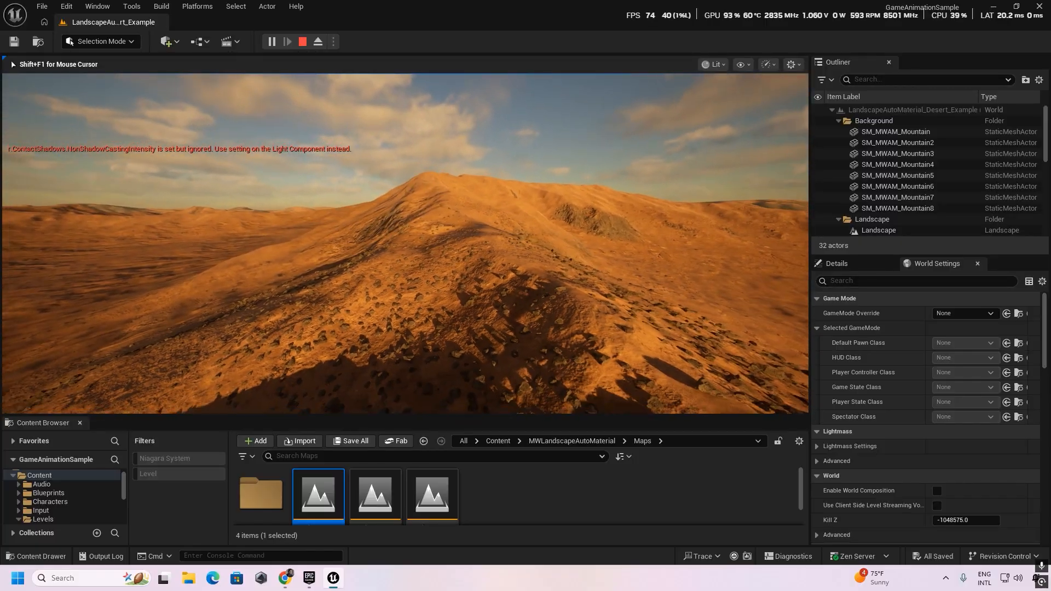
pyautogui.press('w')
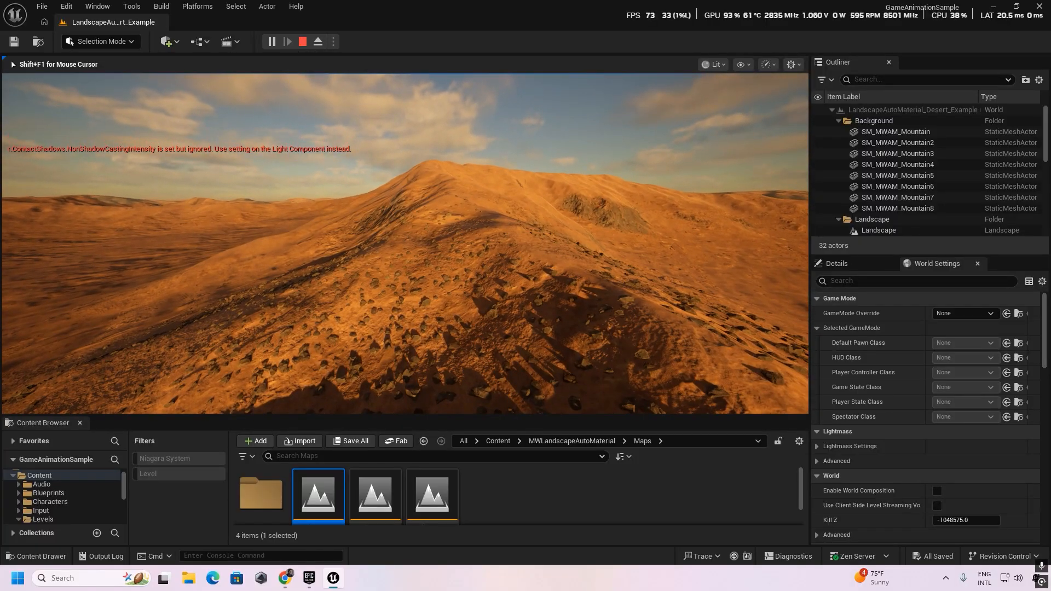
pyautogui.press('Escape')
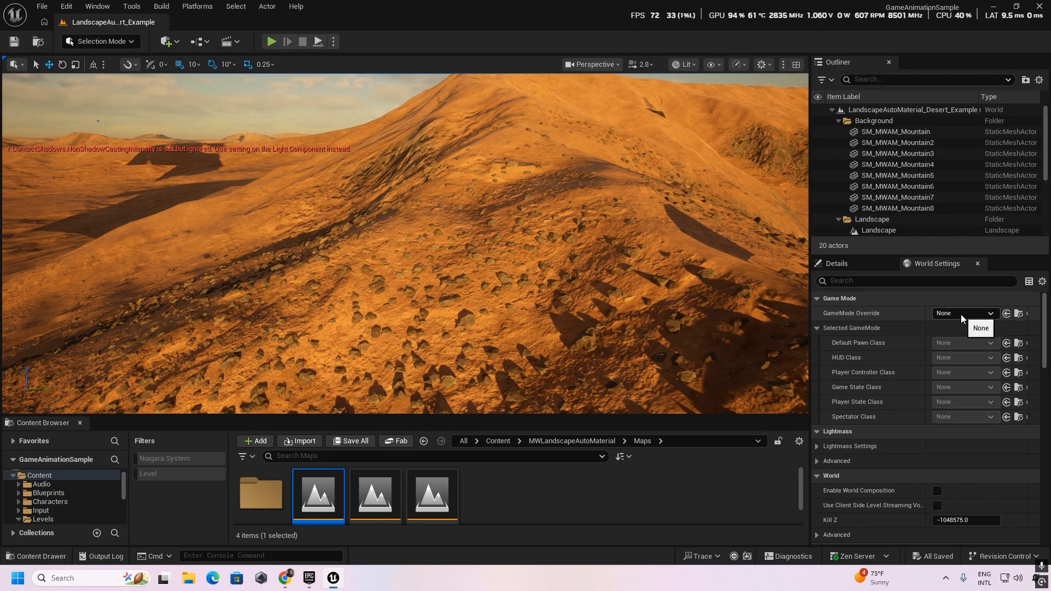
# Set the desert level's GameMode Override to GM_Sandbox and save the level.
pyautogui.click(989, 313)
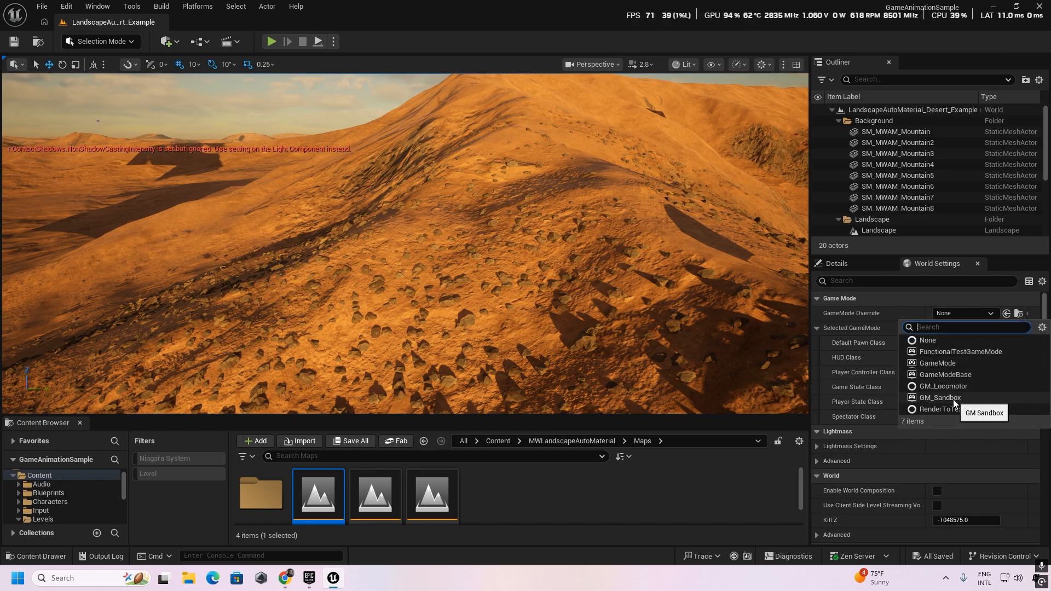
pyautogui.click(955, 400)
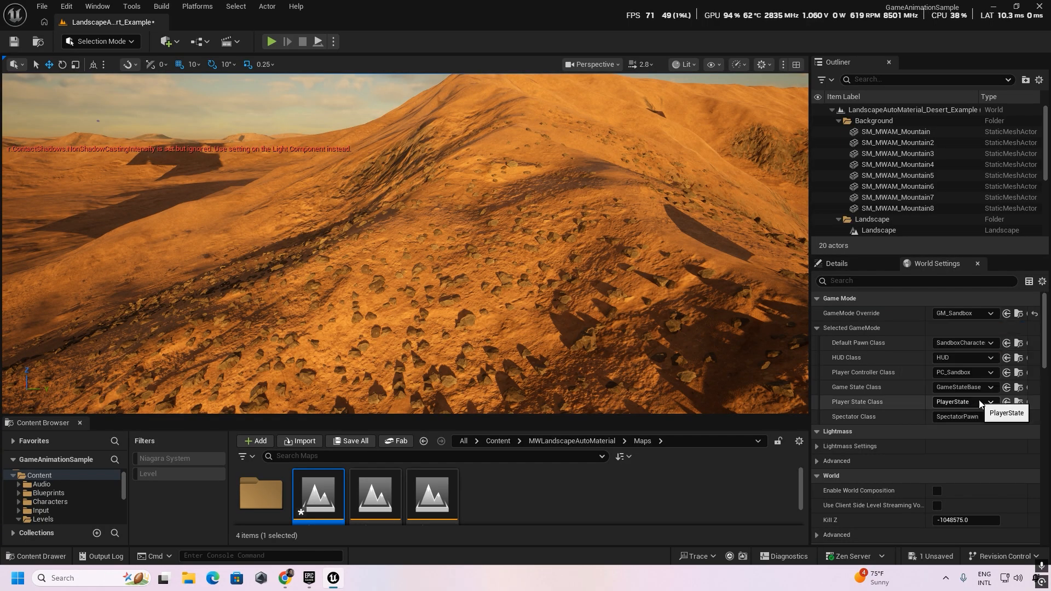
pyautogui.click(952, 559)
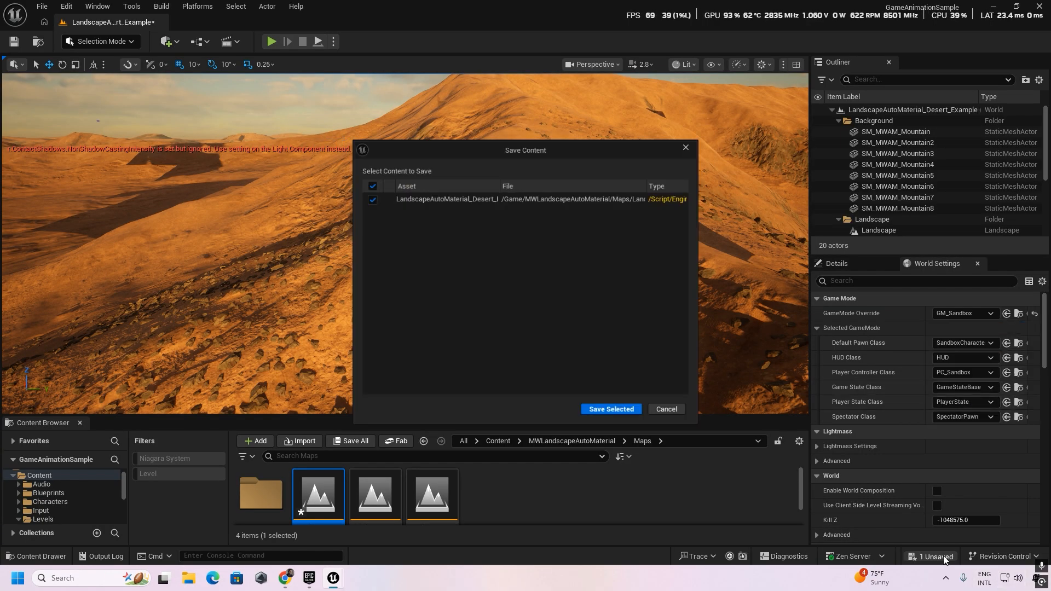
pyautogui.click(613, 414)
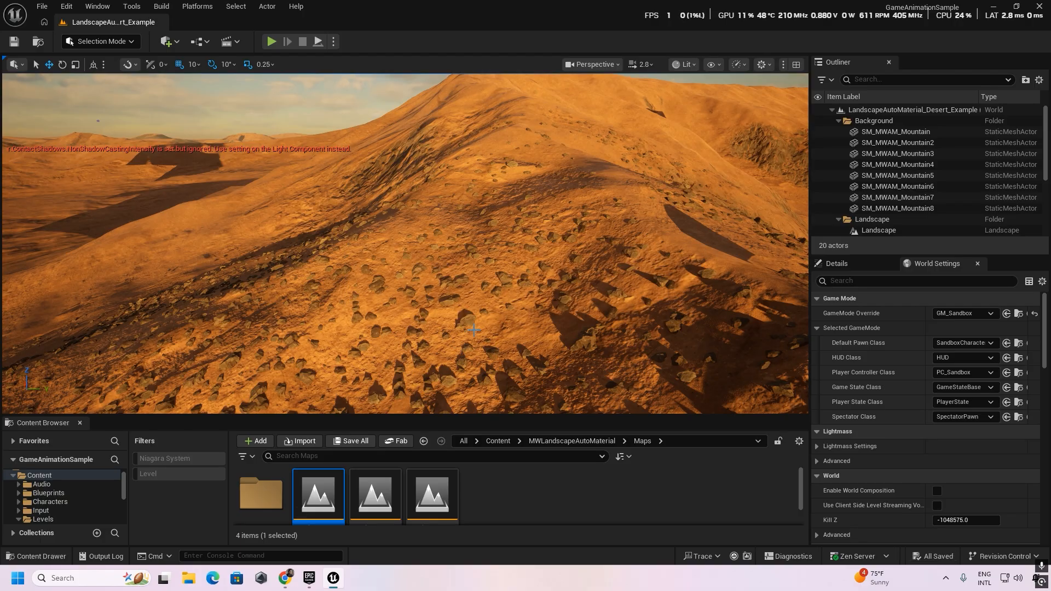
# Add a Player Start actor to the desert level on the dune slope.
pyautogui.moveTo(473, 330); pyautogui.dragTo(511, 293, button='right')
pyautogui.press('a')
pyautogui.press('d')
pyautogui.click(173, 45)
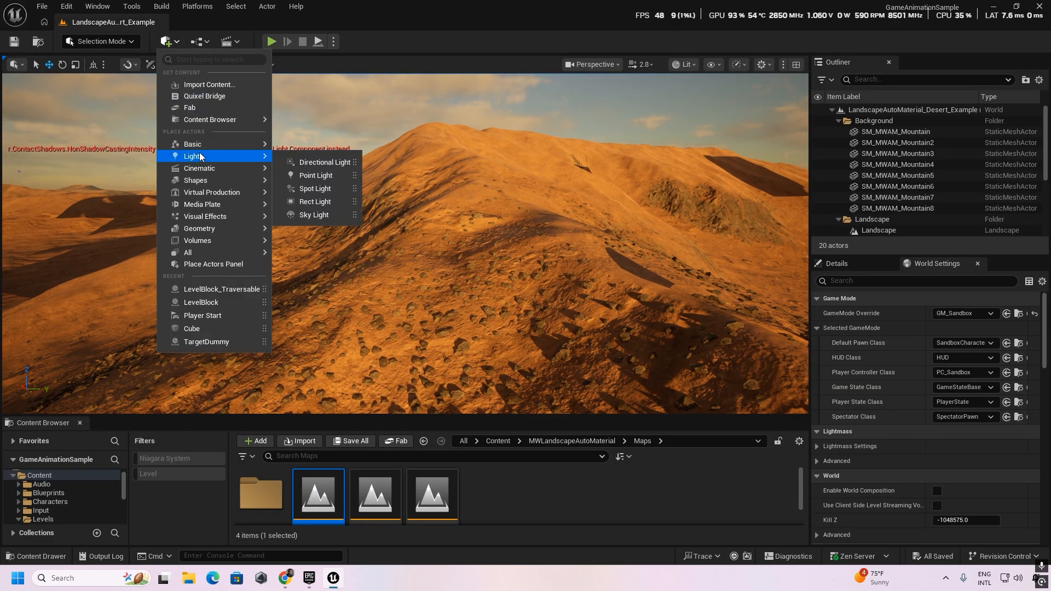
pyautogui.moveTo(200, 147)
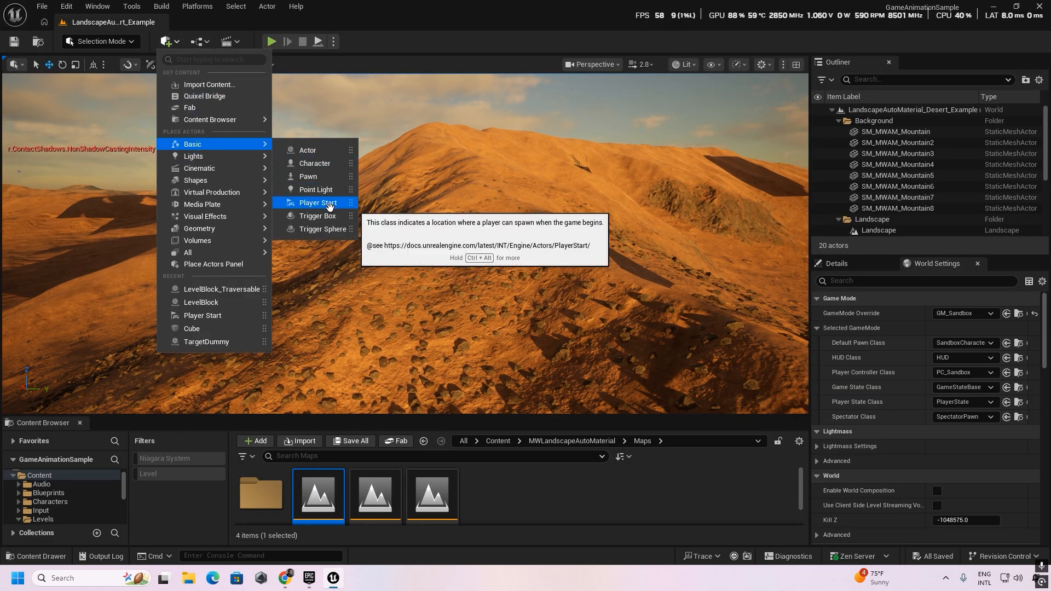
pyautogui.click(329, 203)
# Move the Player Start onto the shaded rocky part of the slope and raise it clear of the ground.
pyautogui.press('a')
pyautogui.moveTo(444, 287); pyautogui.dragTo(519, 301, button='right')
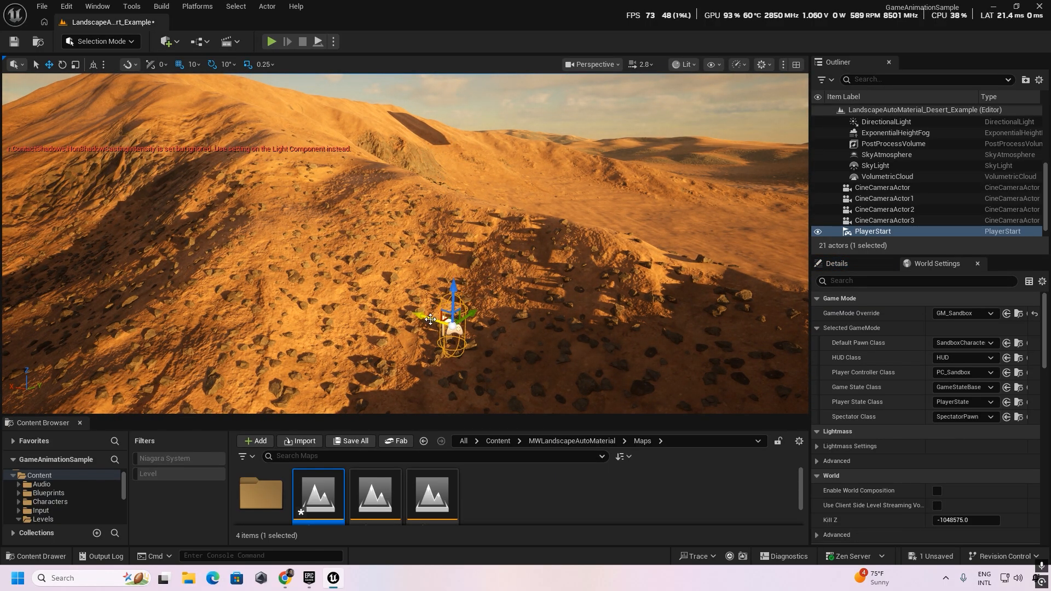
pyautogui.moveTo(430, 319); pyautogui.dragTo(473, 351)
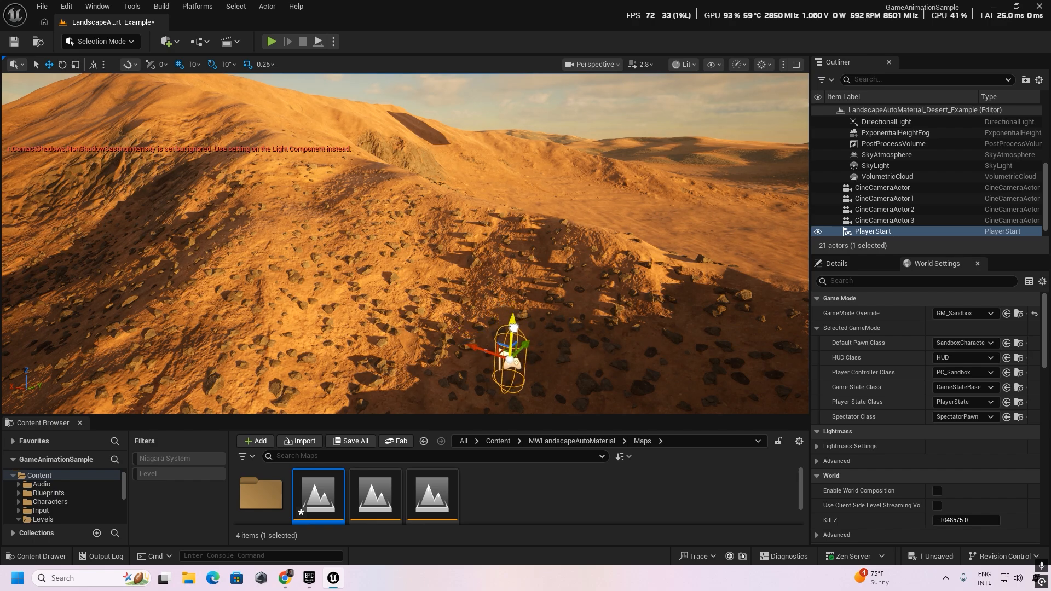
pyautogui.press('f')
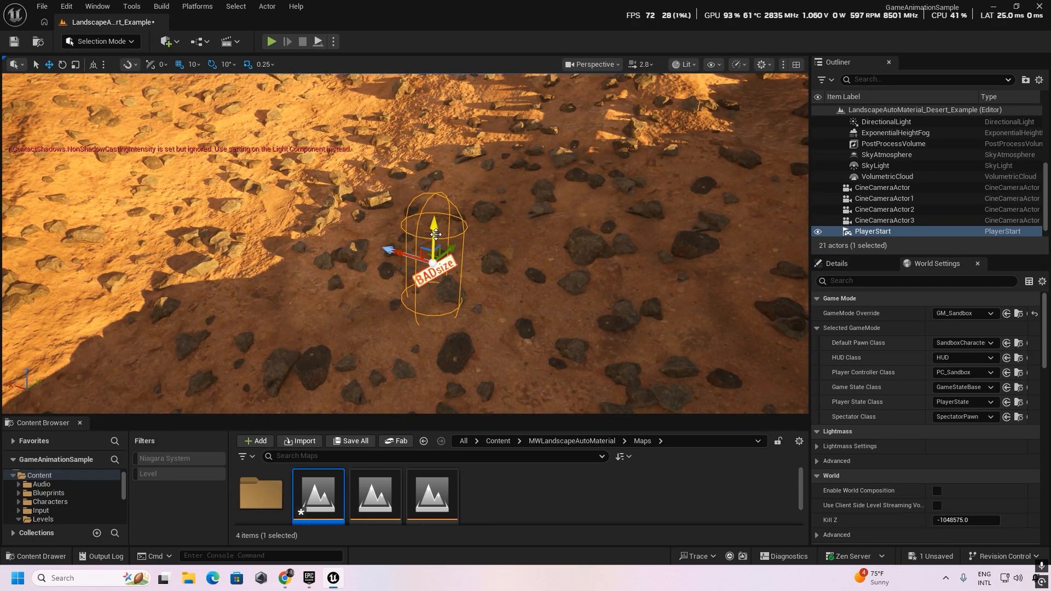
pyautogui.moveTo(436, 234); pyautogui.dragTo(440, 178)
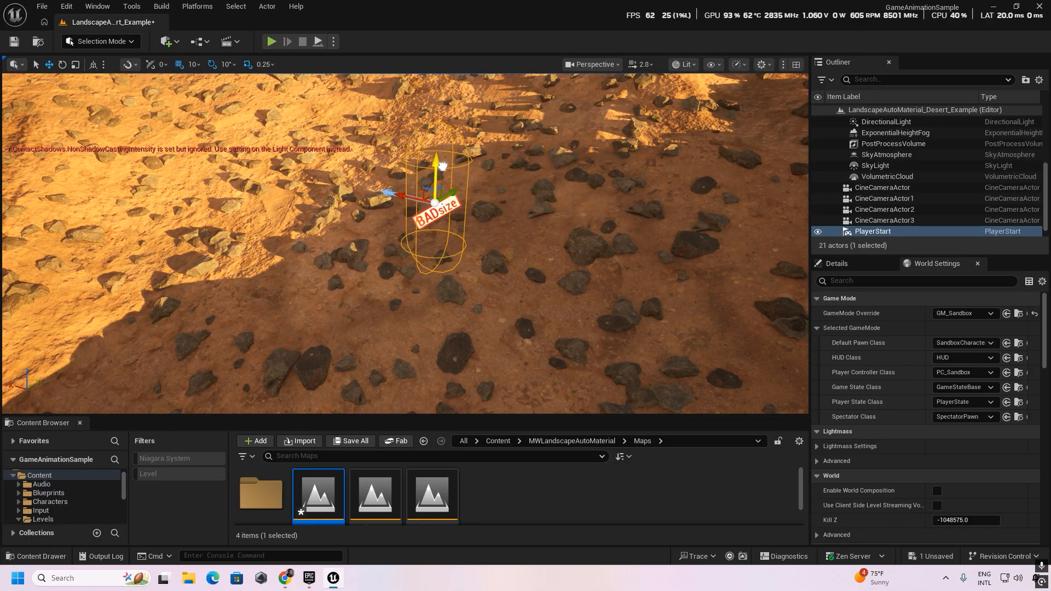
pyautogui.moveTo(503, 238); pyautogui.dragTo(550, 131, button='right')
pyautogui.moveTo(374, 61); pyautogui.dragTo(364, 93, button='right')
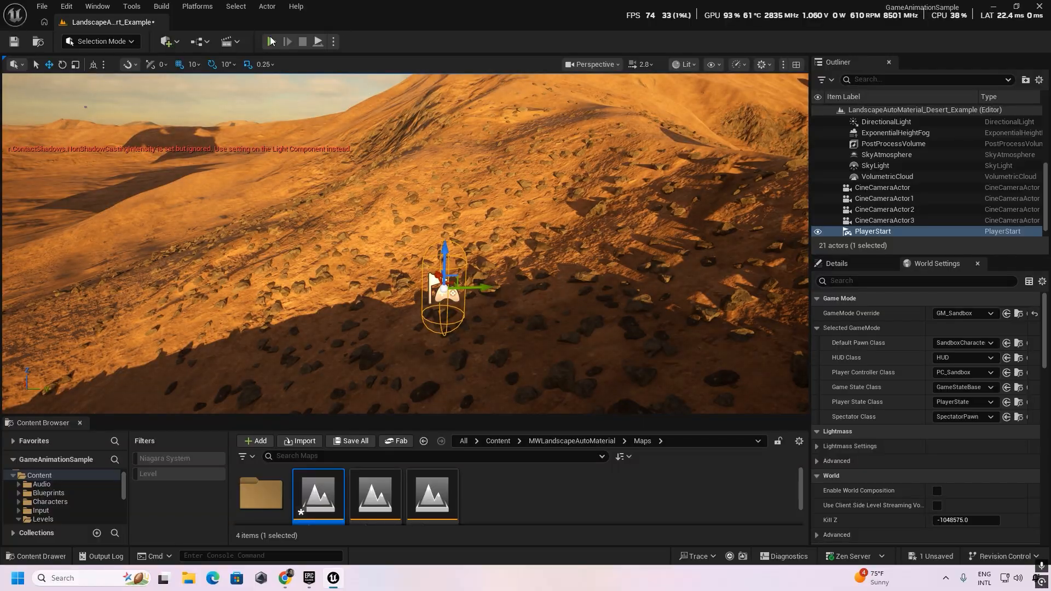
# Play the desert level, run the character along the dune ridge to test it, and end the play session.
pyautogui.hotkey('alt', 'p')
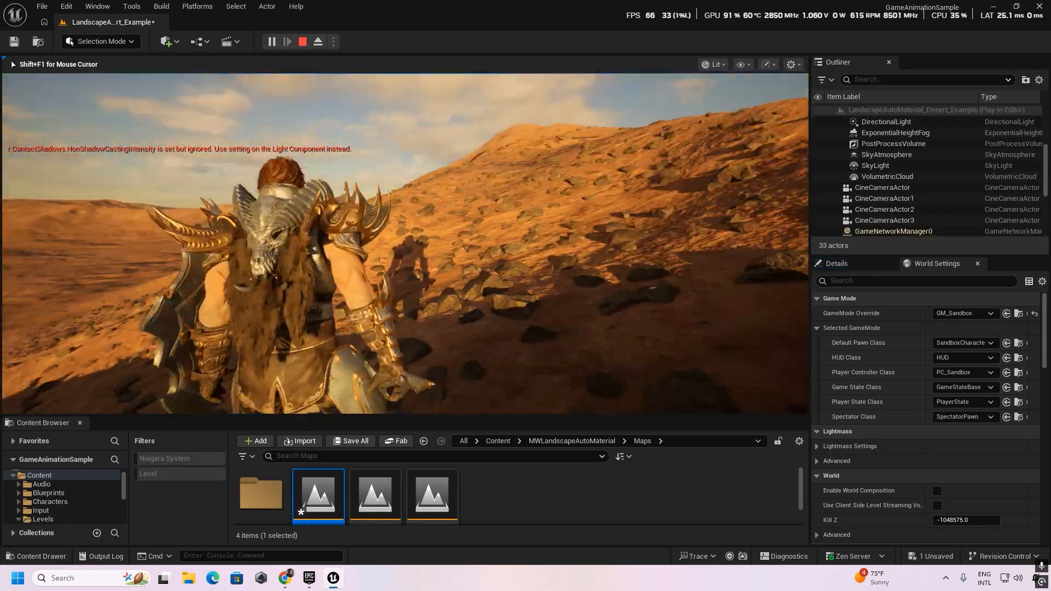
pyautogui.press('w')
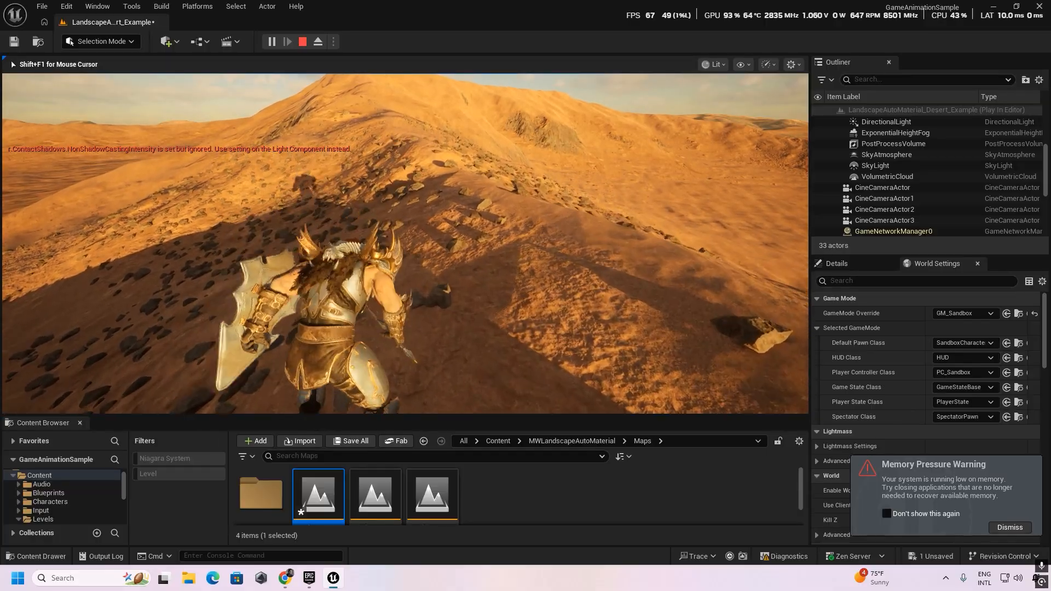
pyautogui.press('w')
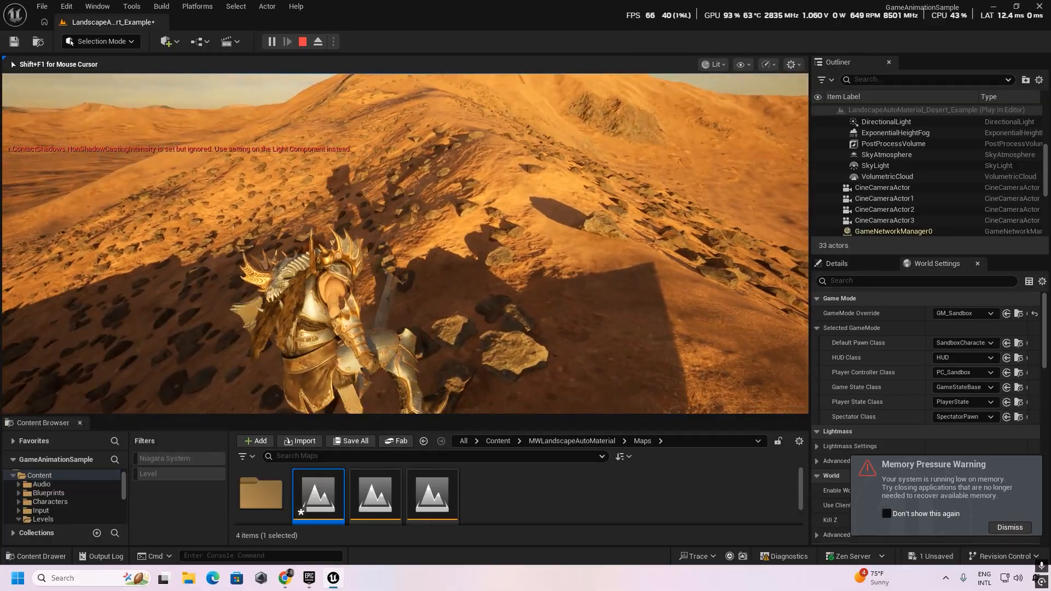
pyautogui.press('Escape')
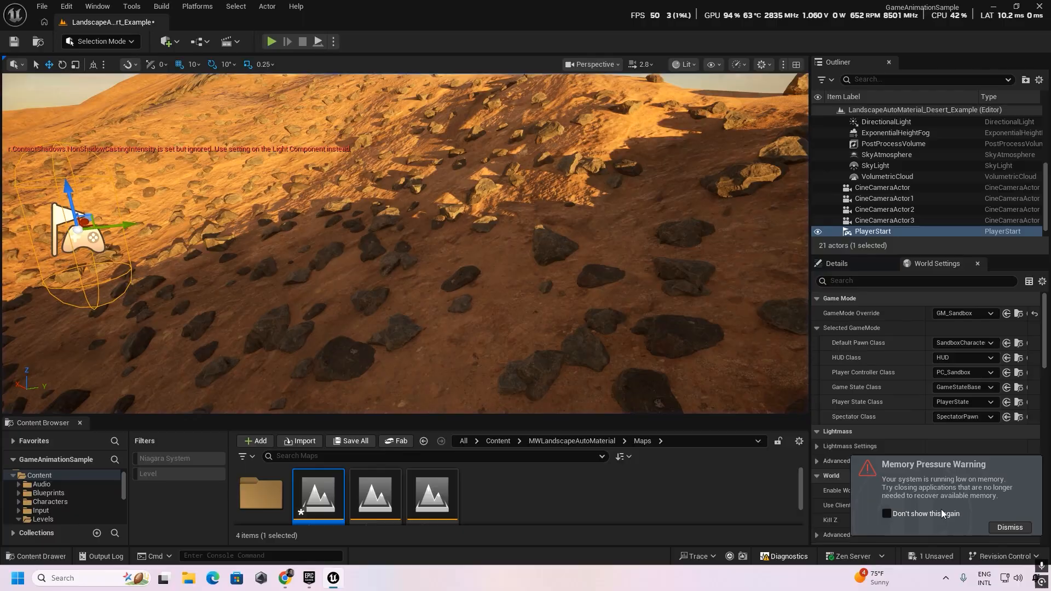
# Open the Project Settings in a maximized window and look through the category list.
pyautogui.scroll(-1, 301, 504)
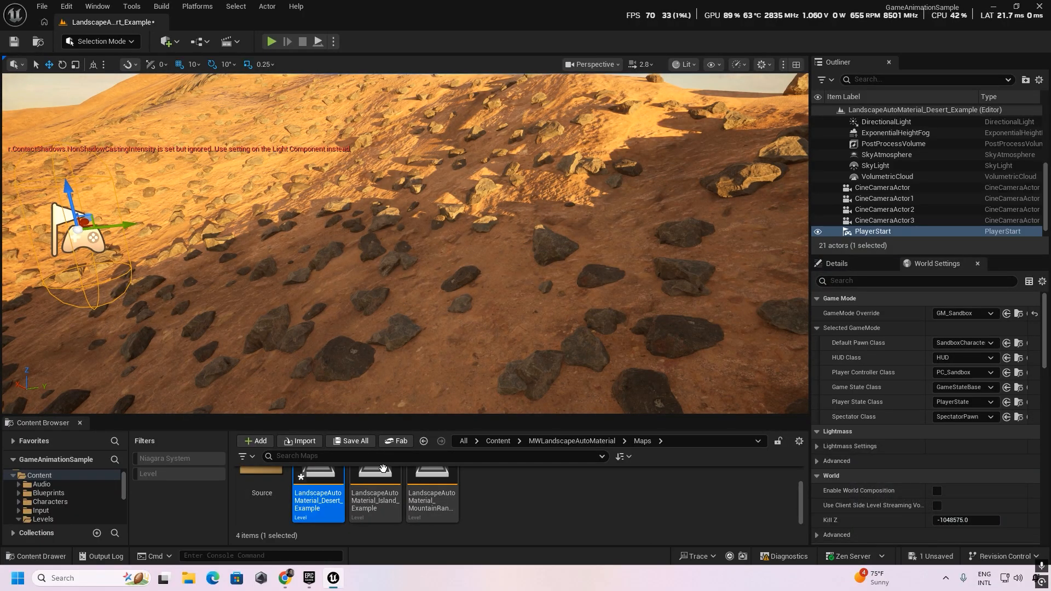
pyautogui.moveTo(390, 333); pyautogui.dragTo(374, 301, button='right')
pyautogui.press('s')
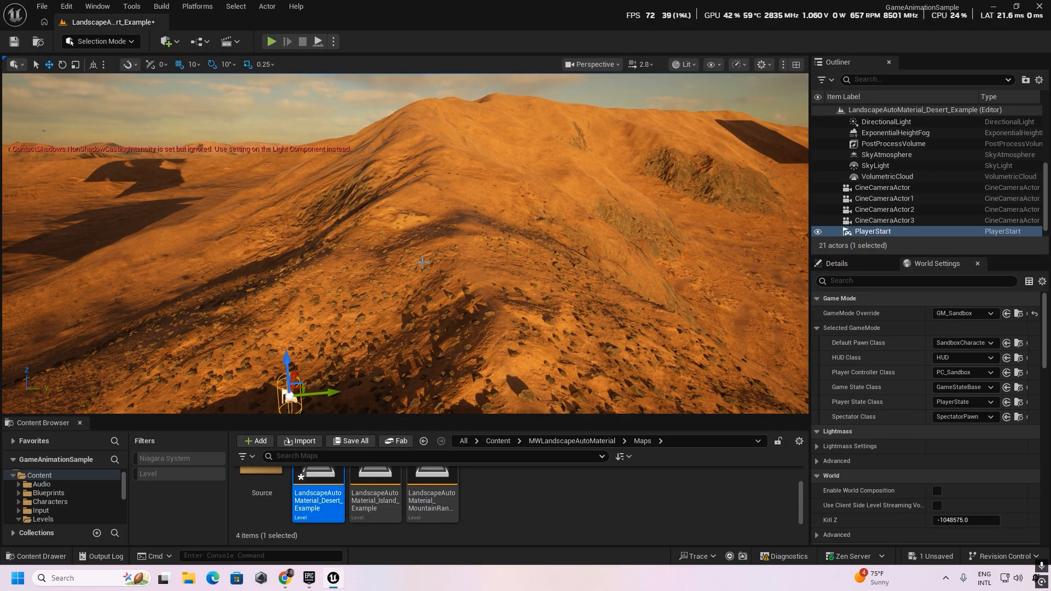
pyautogui.click(46, 7)
pyautogui.moveTo(67, 7)
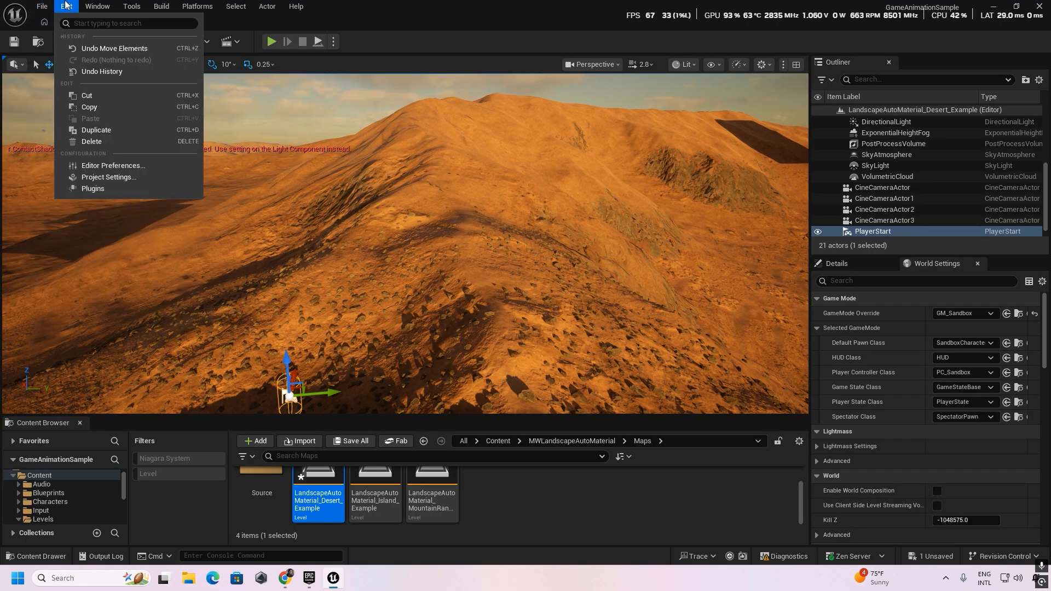
pyautogui.click(114, 178)
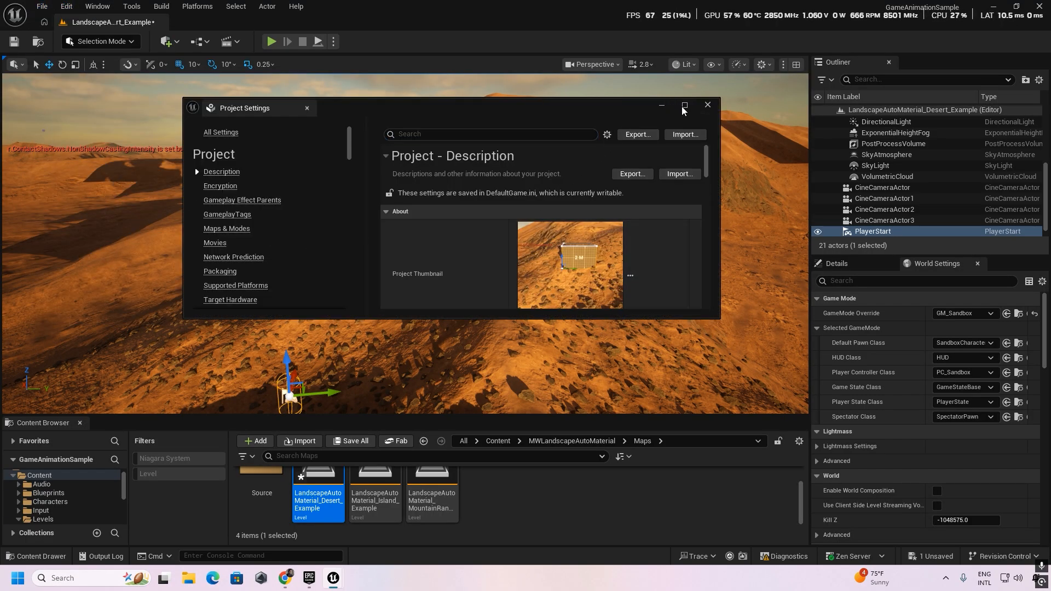
pyautogui.click(683, 106)
pyautogui.scroll(-2, 94, 239)
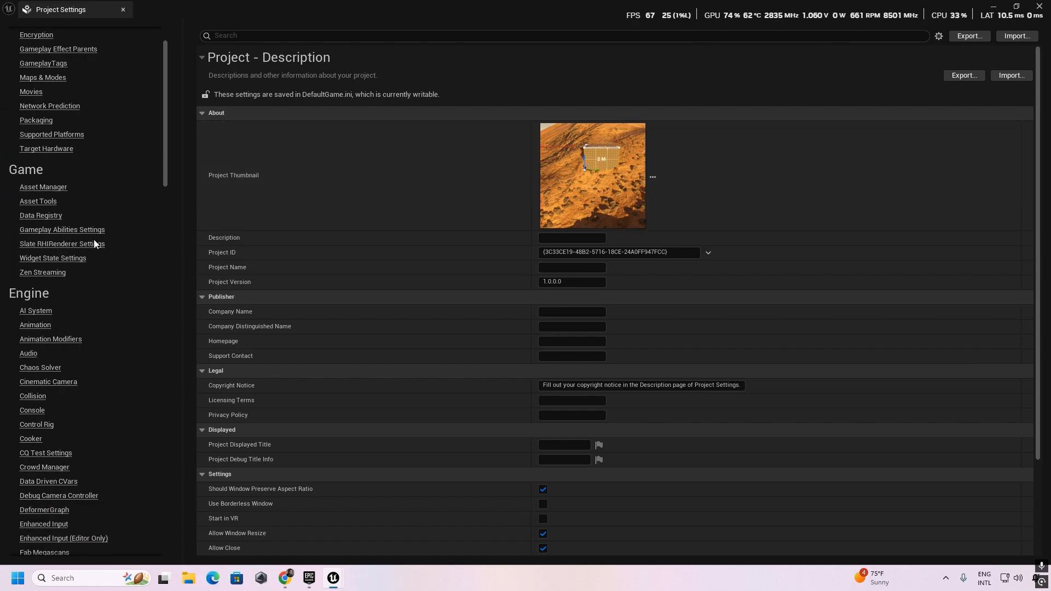
pyautogui.scroll(-8, 95, 241)
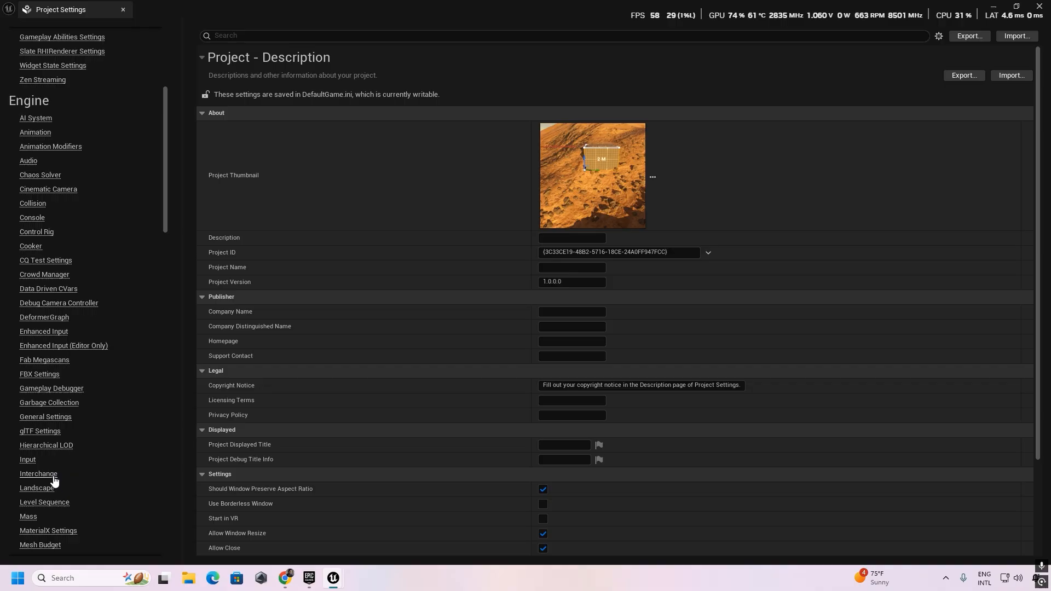
pyautogui.scroll(10, 58, 453)
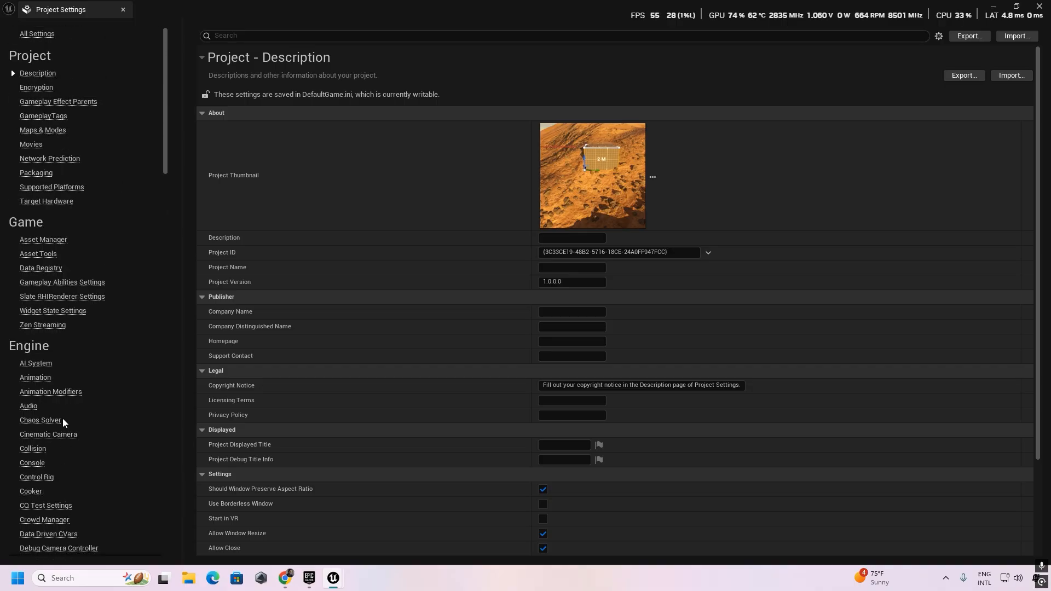
# Filter the project settings by "map", set the Editor Startup Map to LandscapeAutoMaterial_Desert_Example, and close the settings.
pyautogui.click(321, 36)
pyautogui.write('map')
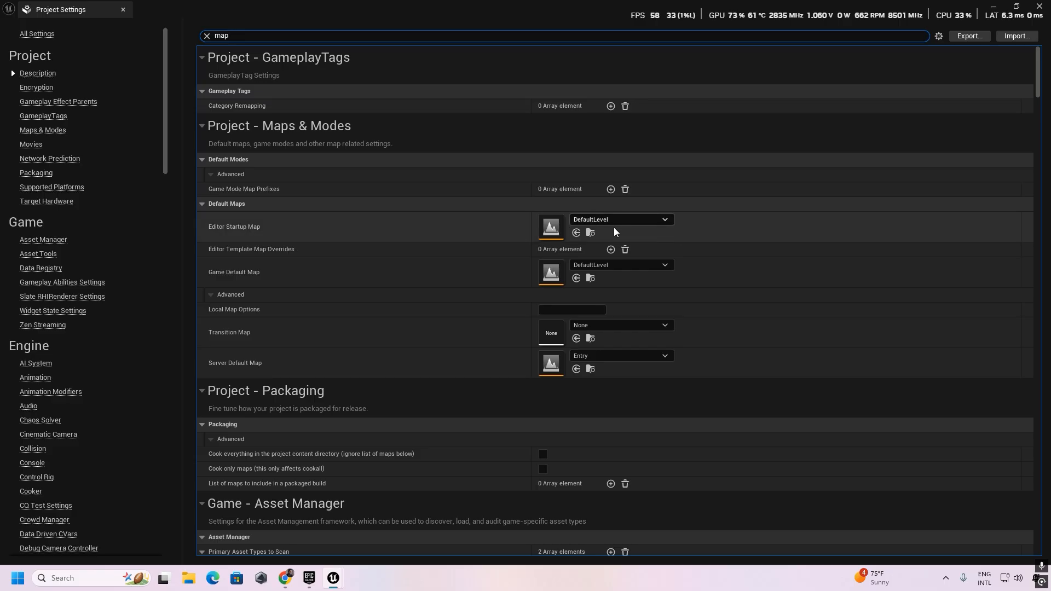
pyautogui.click(664, 220)
pyautogui.scroll(-5, 672, 382)
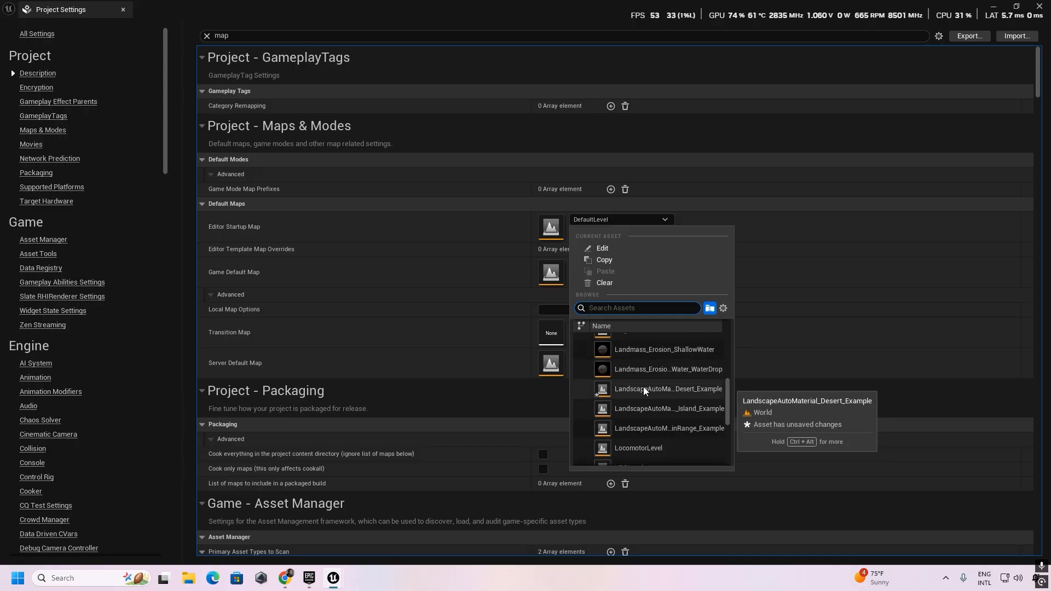
pyautogui.click(682, 389)
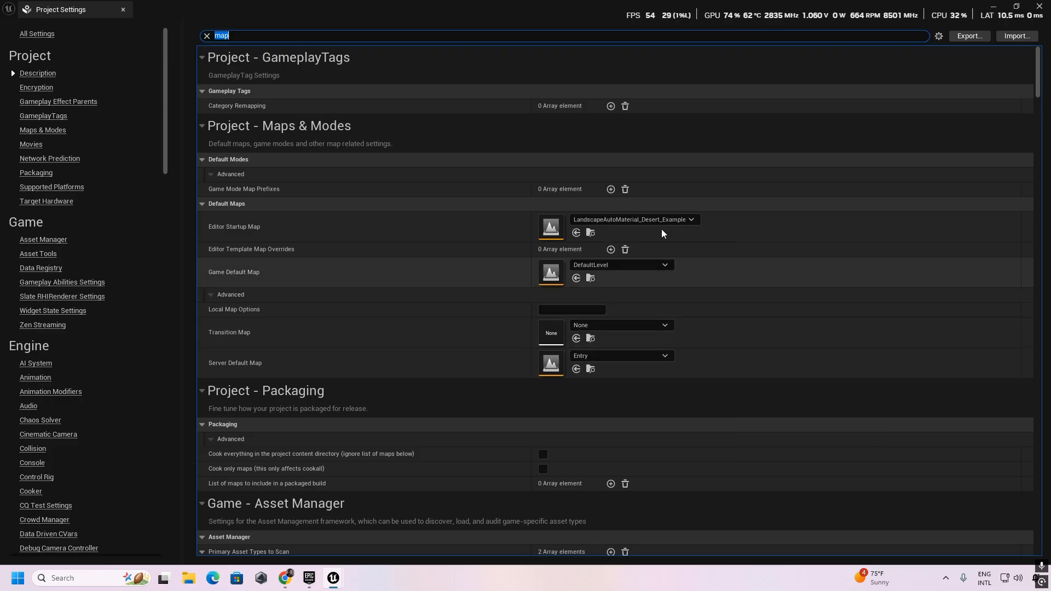
pyautogui.click(1038, 6)
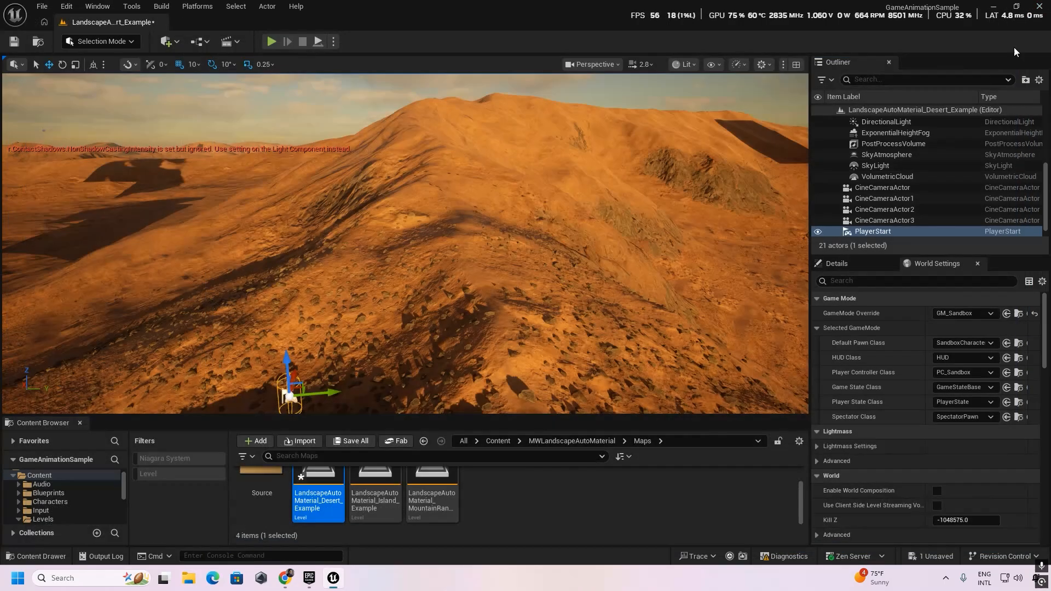
# Save the unsaved desert level and close the Unreal Editor.
pyautogui.click(931, 556)
pyautogui.click(612, 412)
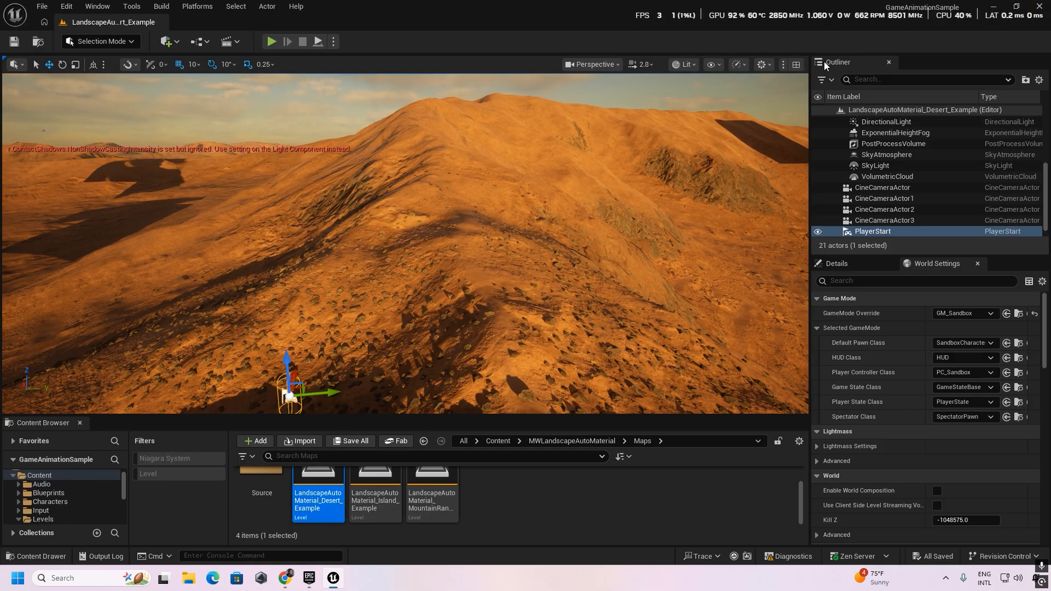
pyautogui.click(1040, 7)
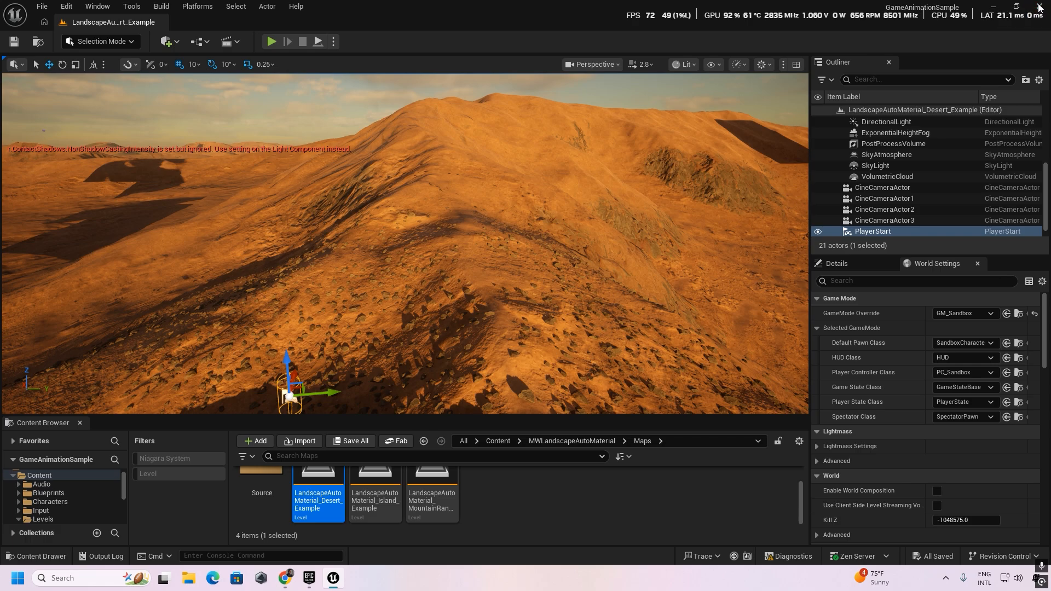
# Start the Epic Games Launcher and open the GameAnimationSample project from the Unreal Engine library.
pyautogui.doubleClick(73, 300)
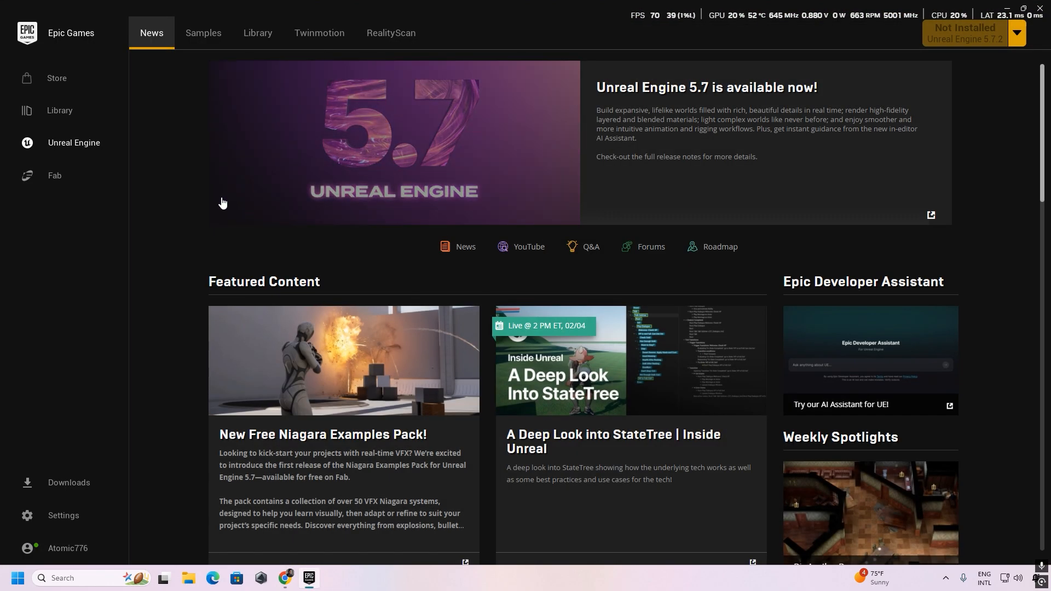
pyautogui.click(260, 35)
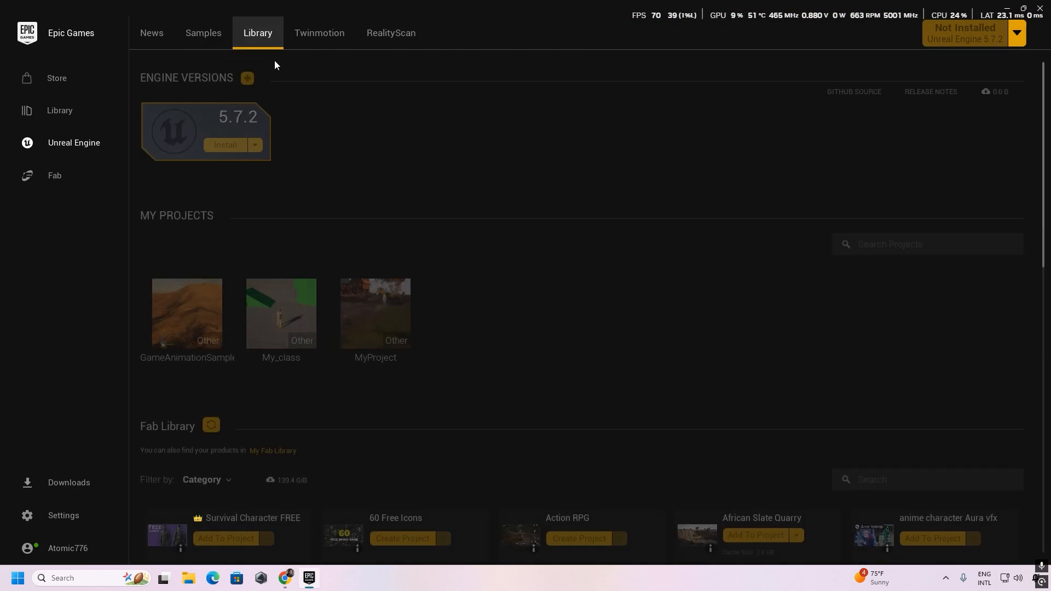
pyautogui.click(185, 315)
pyautogui.doubleClick(185, 315)
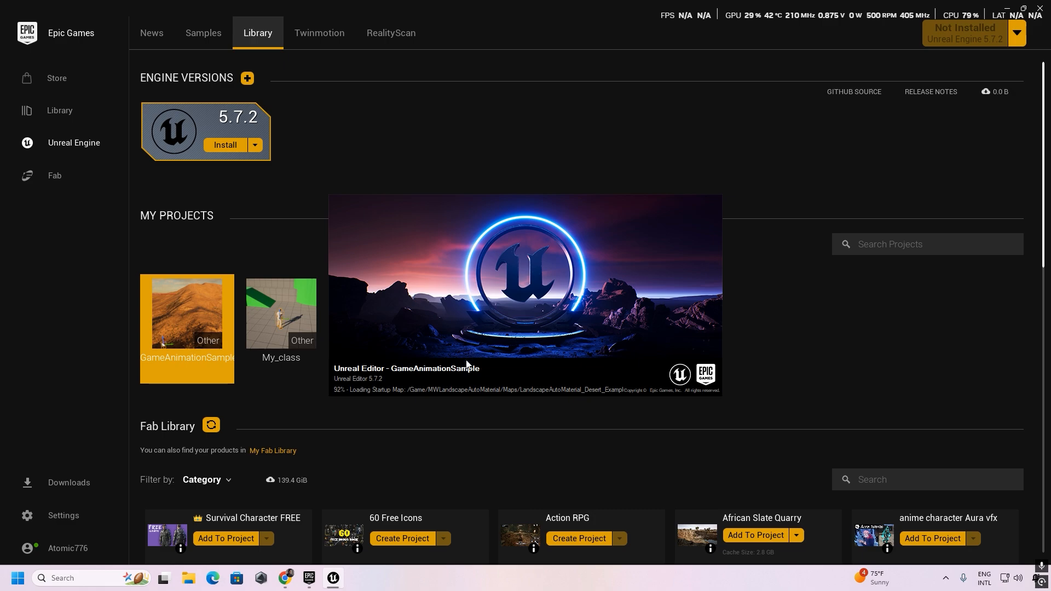
# Switch to the Epic Games Launcher and search Fab for "african".
pyautogui.moveTo(335, 579)
pyautogui.moveTo(349, 526)
pyautogui.click(313, 584)
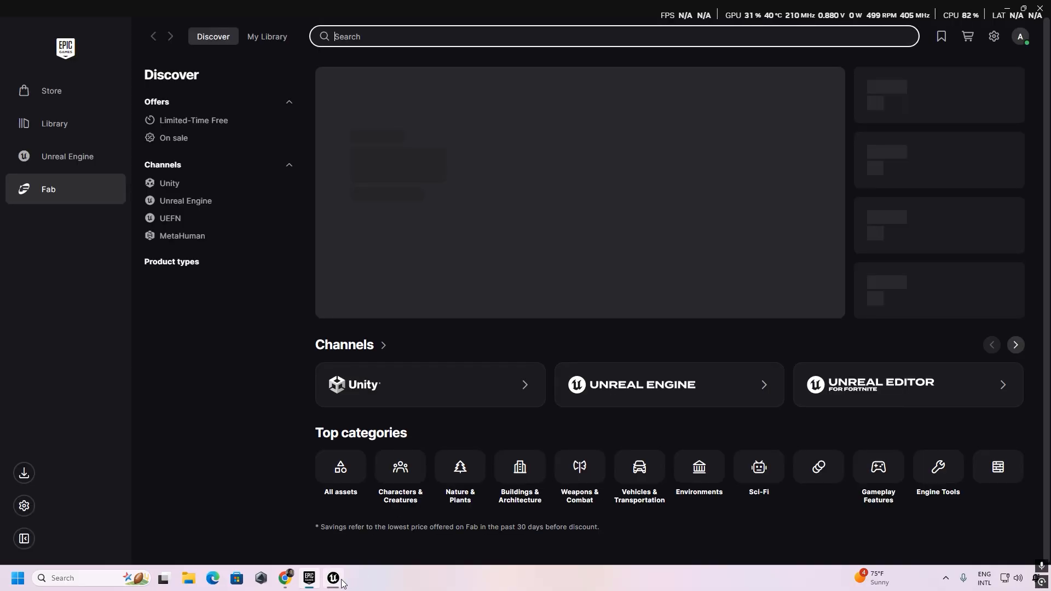
pyautogui.moveTo(340, 581)
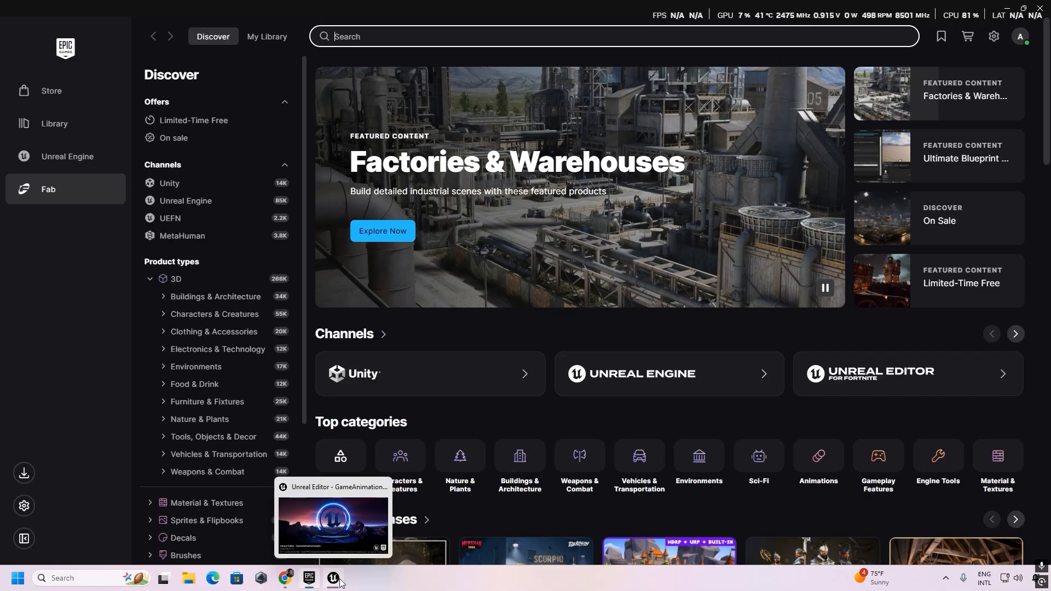
pyautogui.click(385, 30)
pyautogui.write('afri')
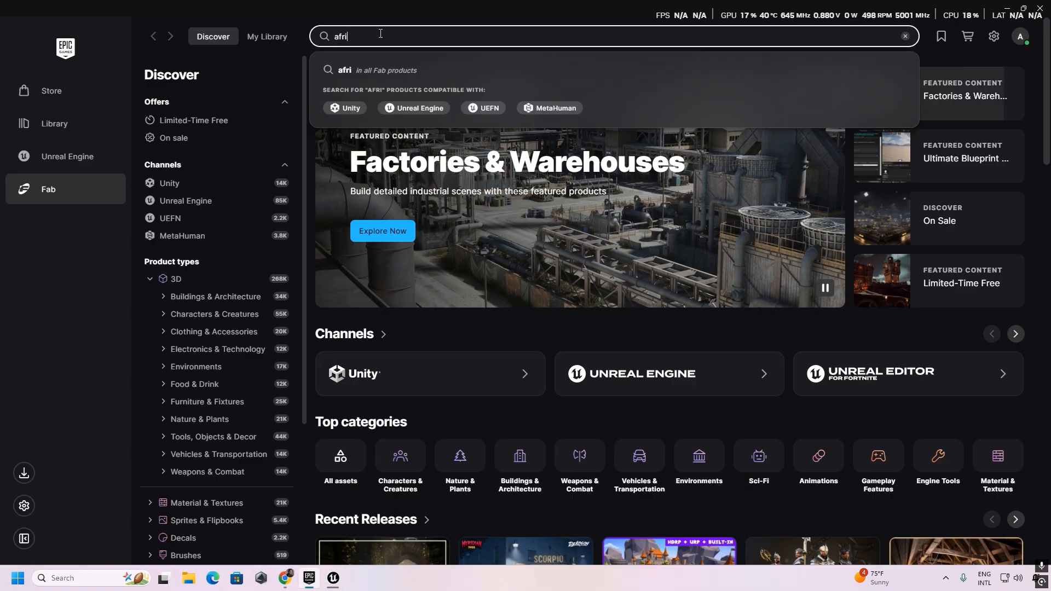
pyautogui.write('can')
pyautogui.press('Return')
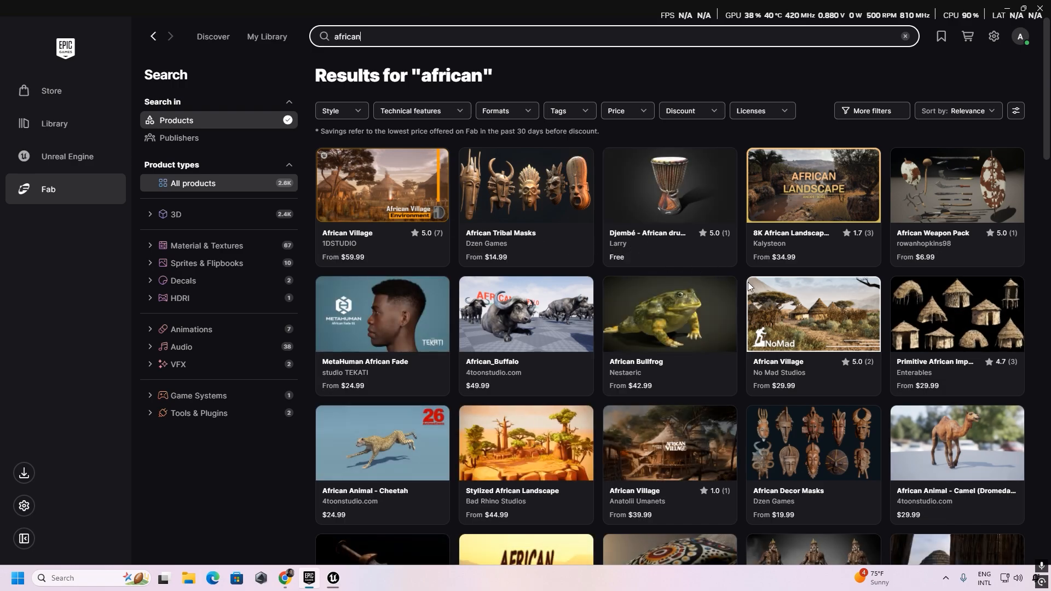
# Limit the "african" Fab results to free products, look them over, and return to the Unreal Editor.
pyautogui.scroll(-15, 755, 288)
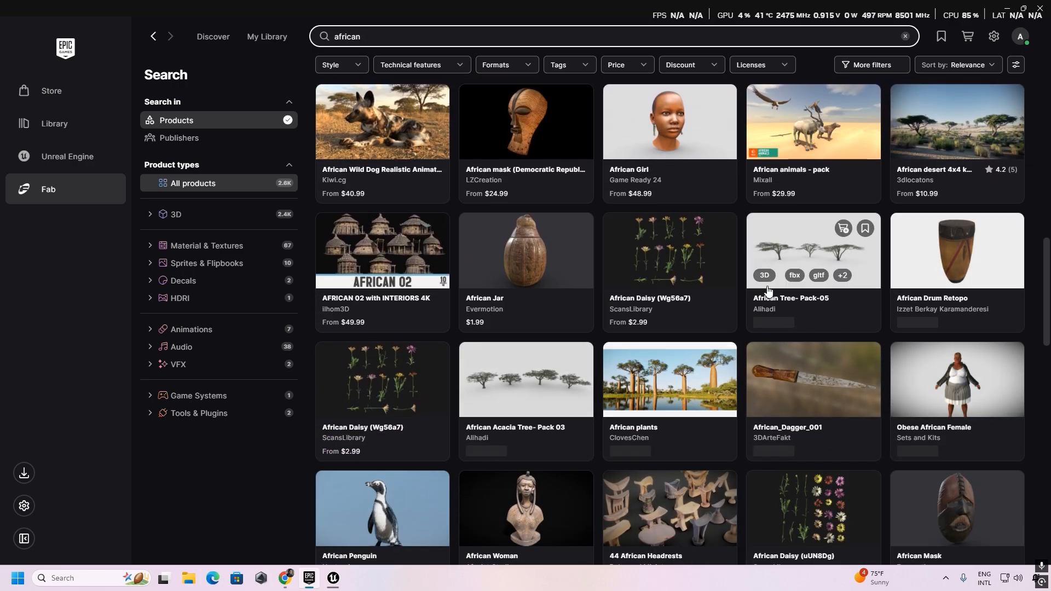
pyautogui.scroll(-8, 767, 290)
pyautogui.scroll(14, 767, 290)
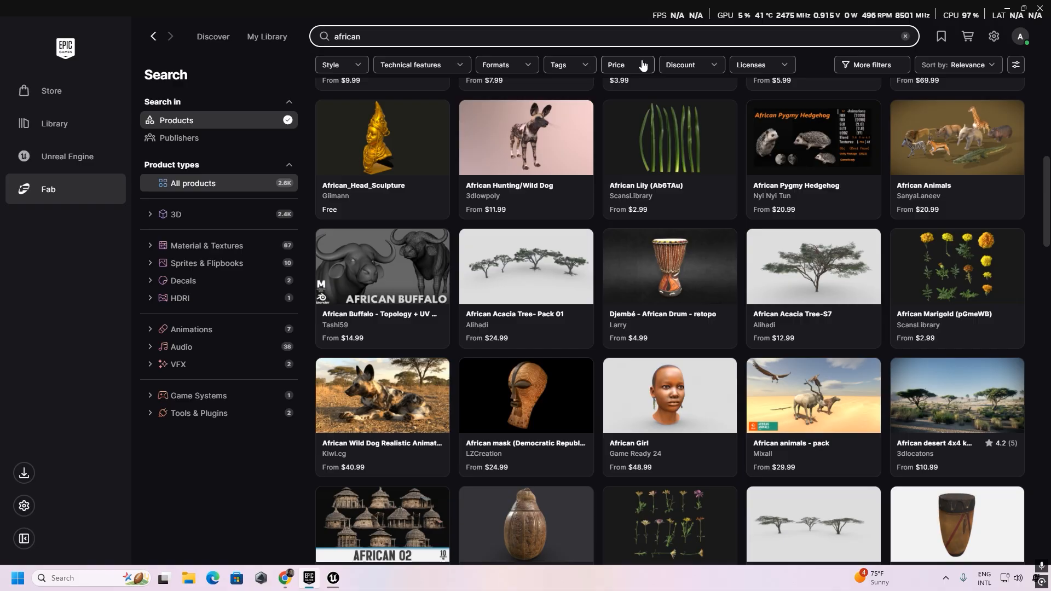
pyautogui.click(641, 65)
pyautogui.click(569, 130)
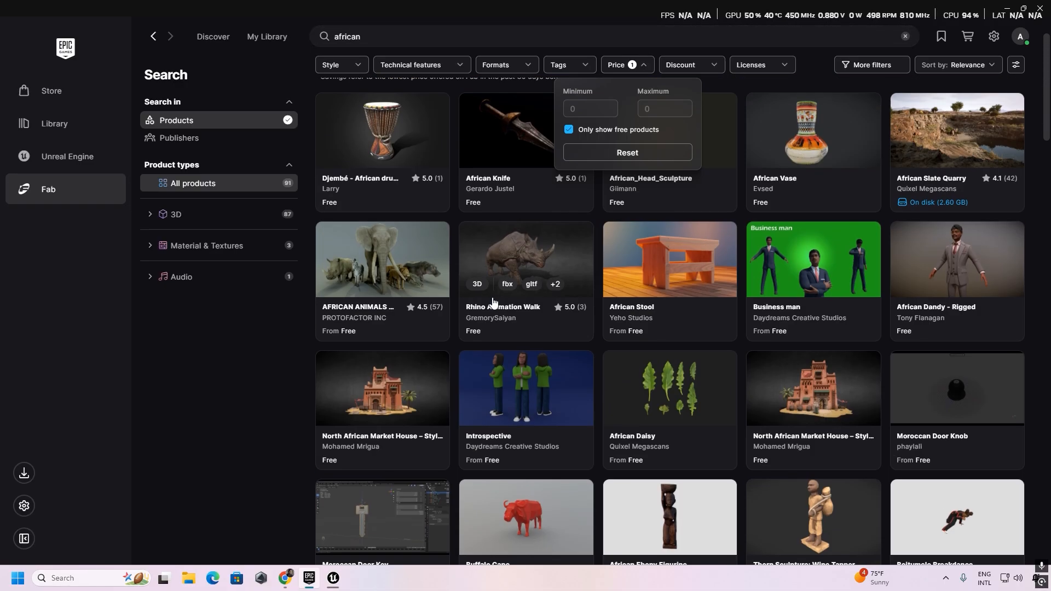
pyautogui.scroll(2, 494, 303)
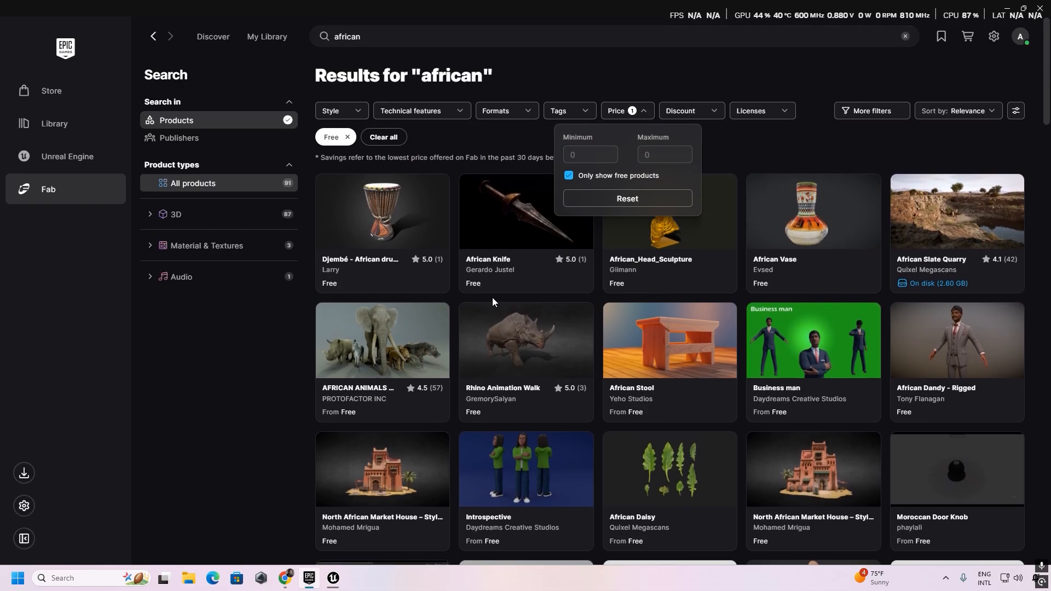
pyautogui.click(1006, 9)
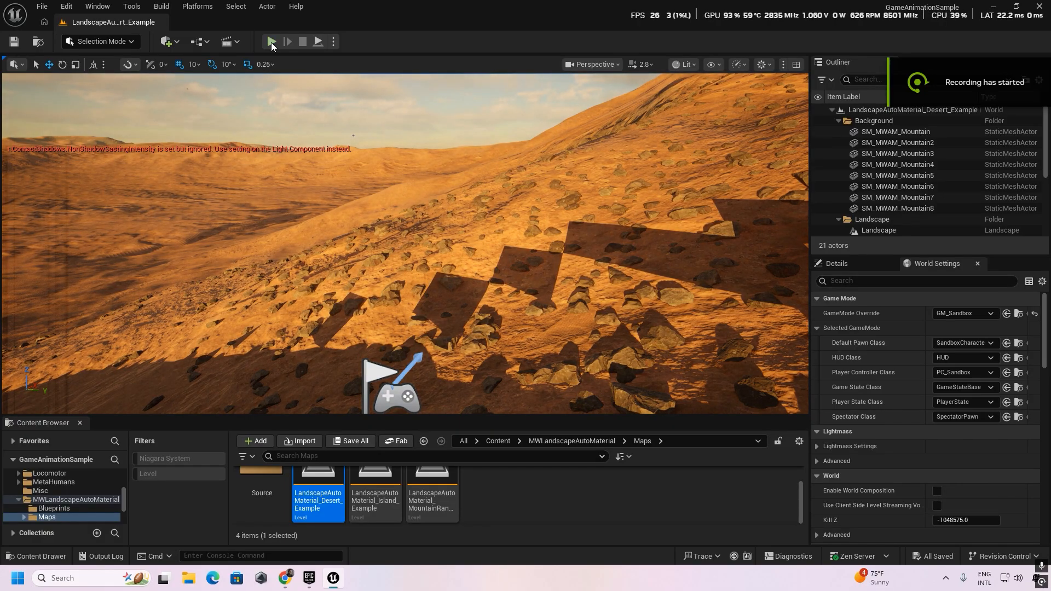
# Play the desert level in the editor, run the character across the dunes to inspect the terrain, and stop the session.
pyautogui.hotkey('alt', 'p')
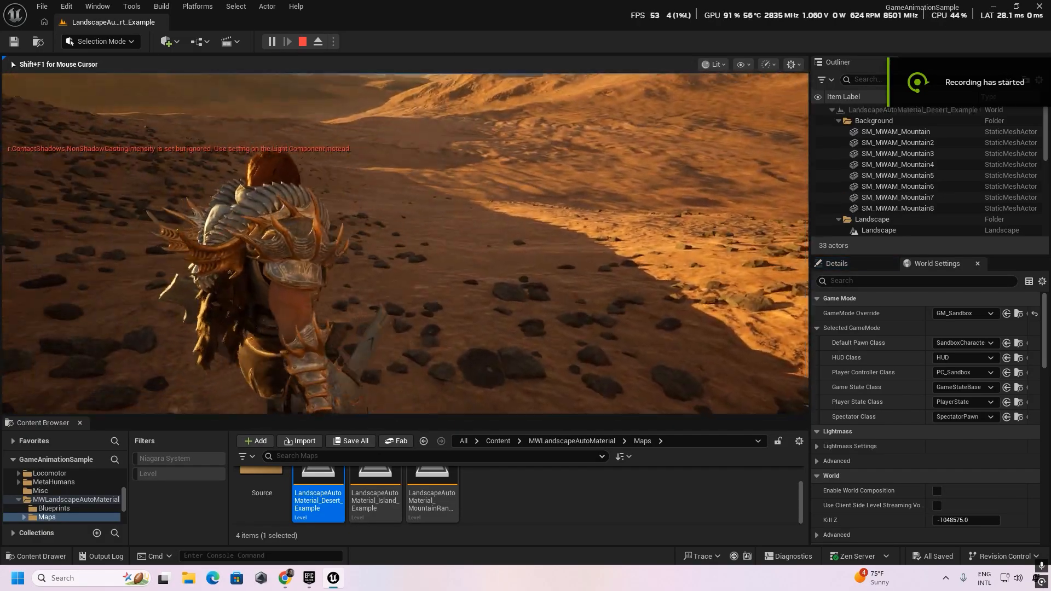
pyautogui.press('w')
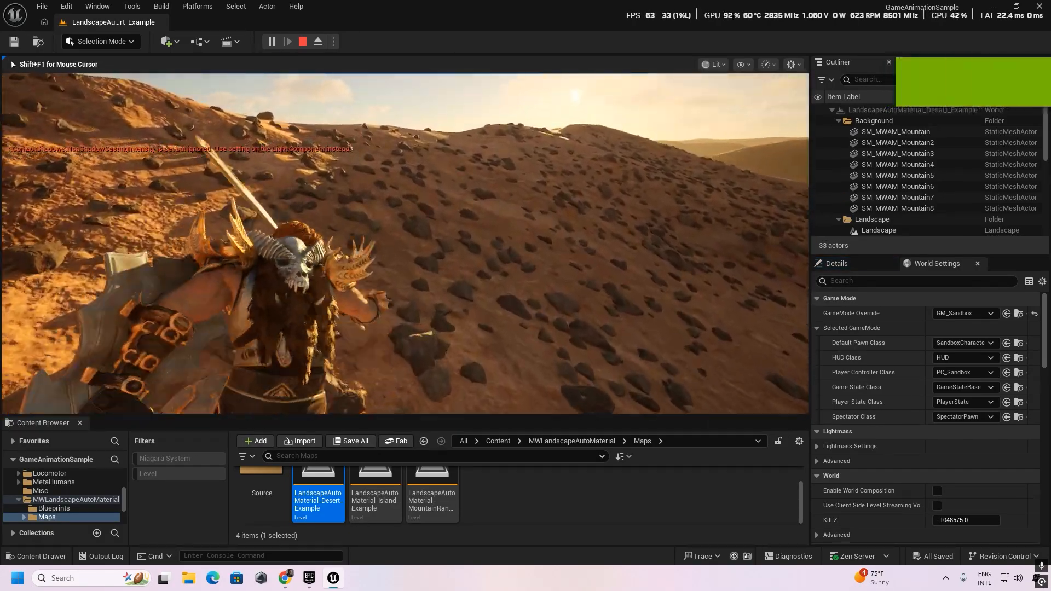
pyautogui.press('w')
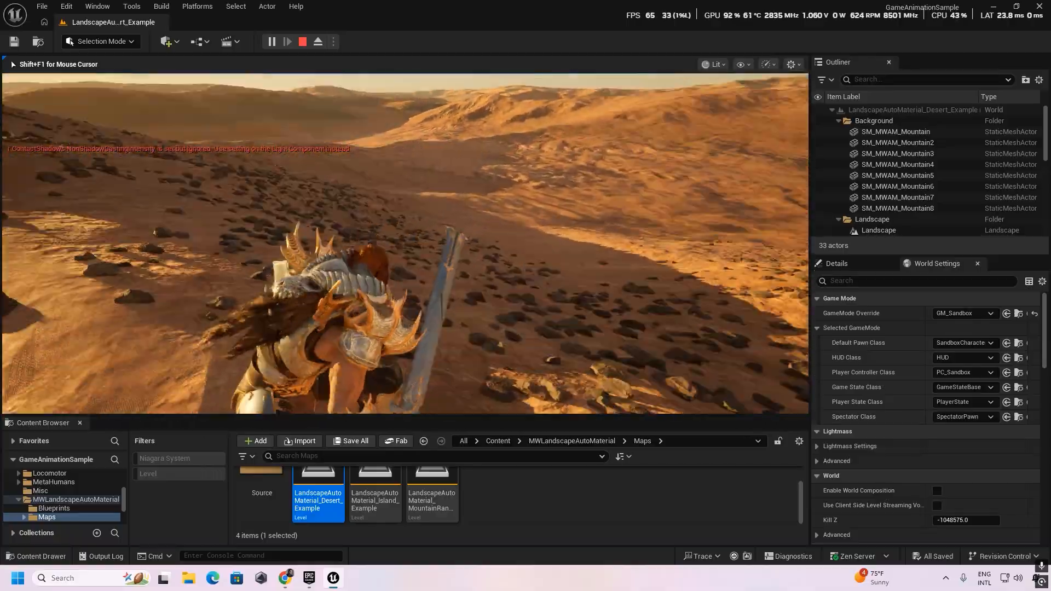
pyautogui.press('w')
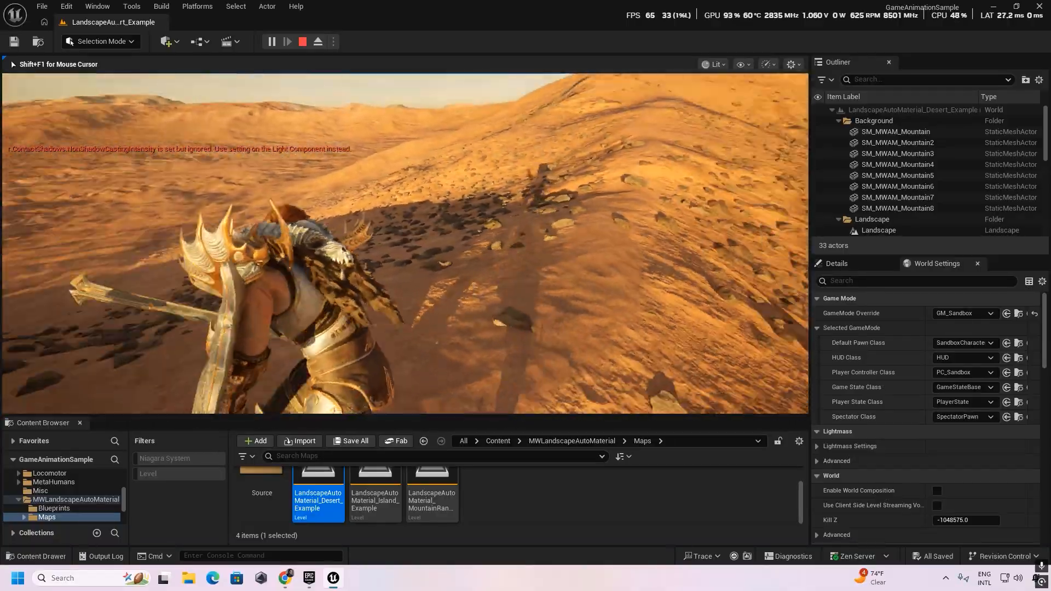
pyautogui.press('w')
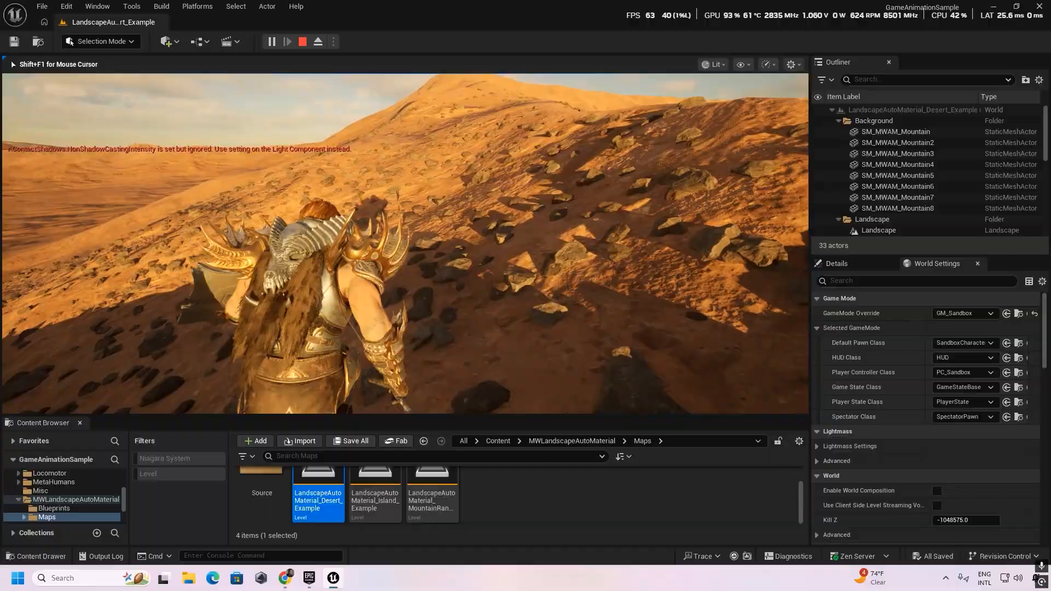
pyautogui.press('w')
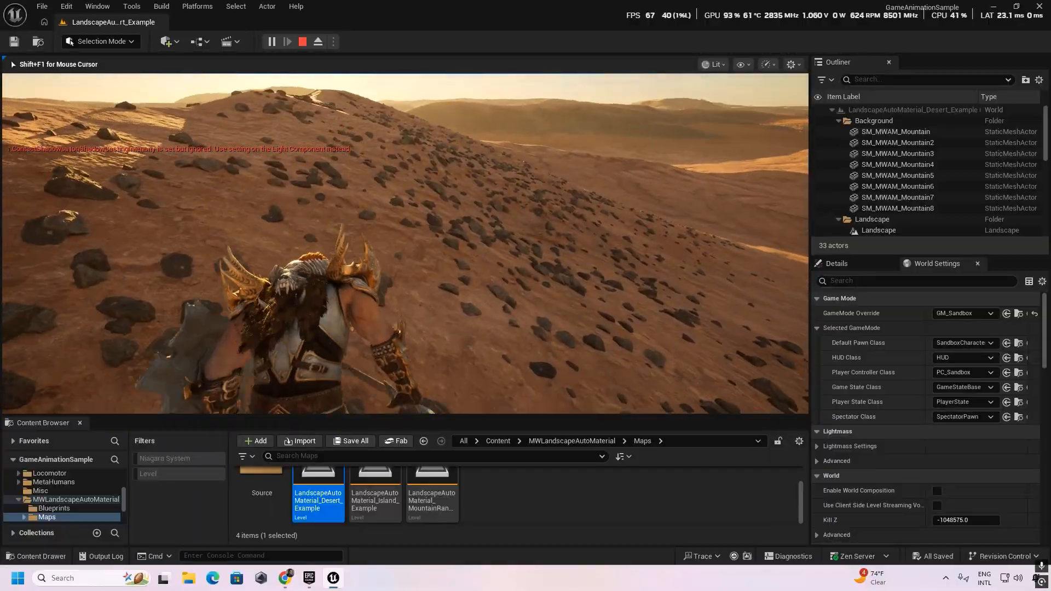
pyautogui.press('w')
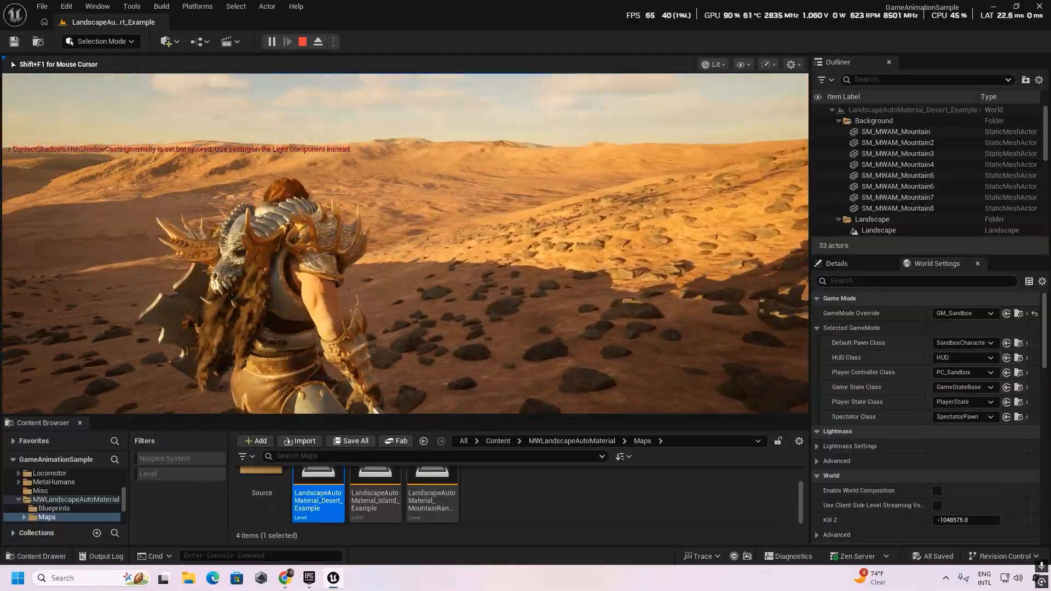
pyautogui.press('w')
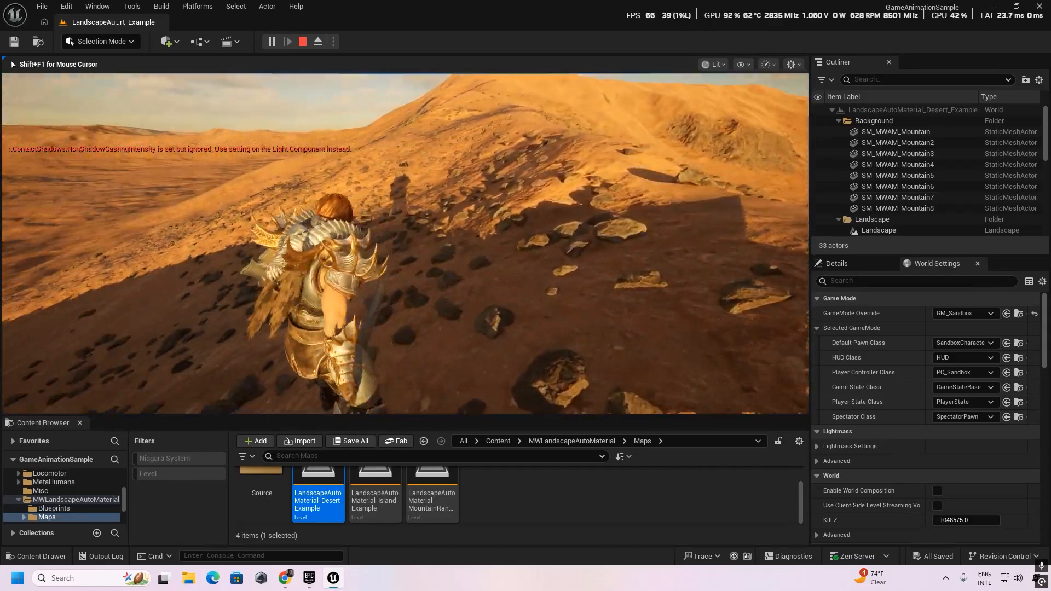
pyautogui.press('w')
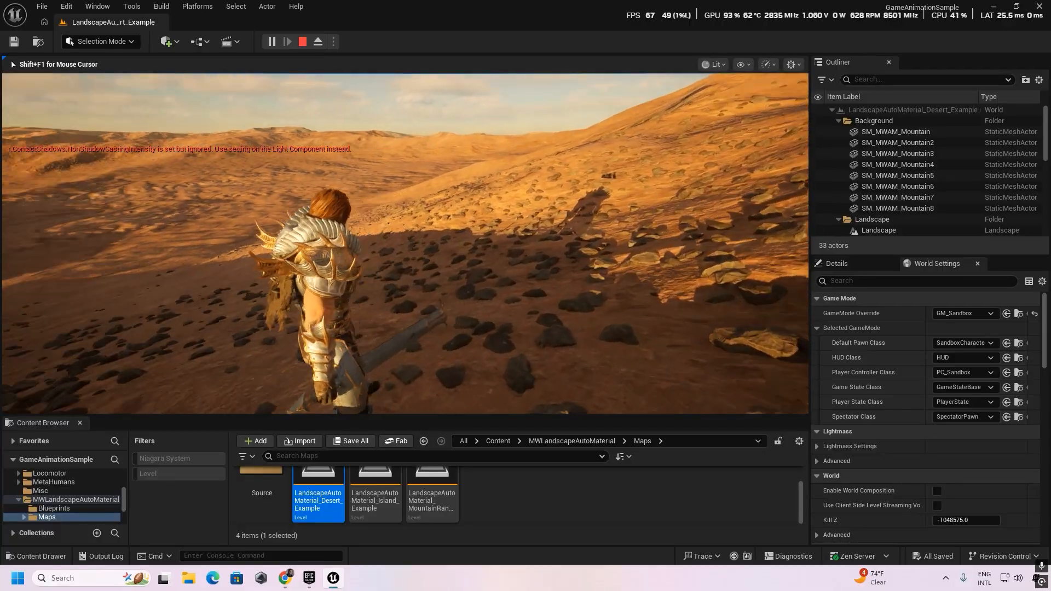
pyautogui.press('w')
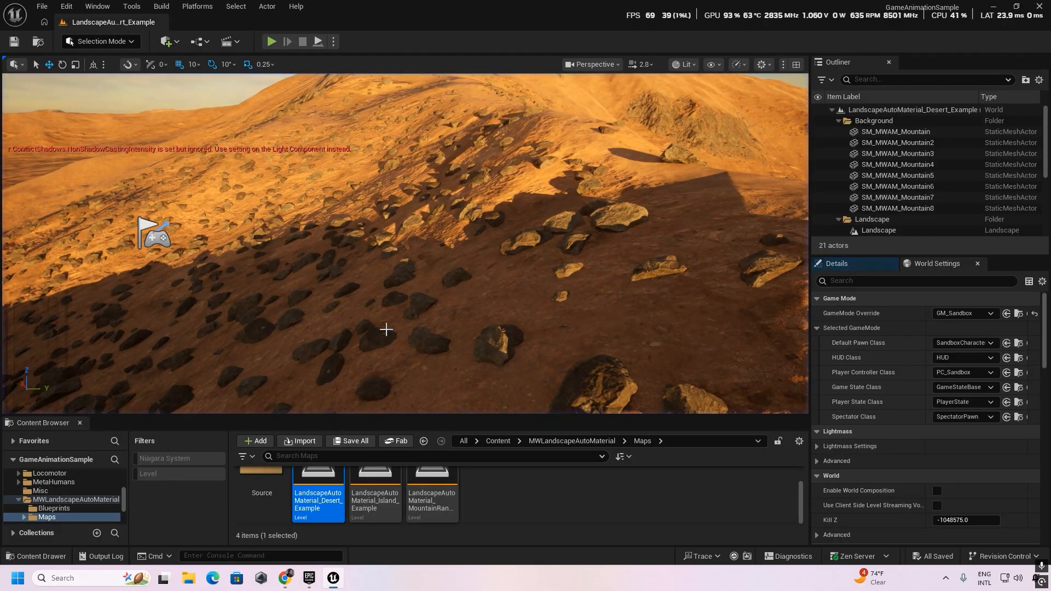
pyautogui.press('Escape')
# Return to the project's Content folder and check the free African results in the Epic Games Launcher before going back to the Unreal Editor.
pyautogui.moveTo(405, 244); pyautogui.dragTo(461, 400, button='right')
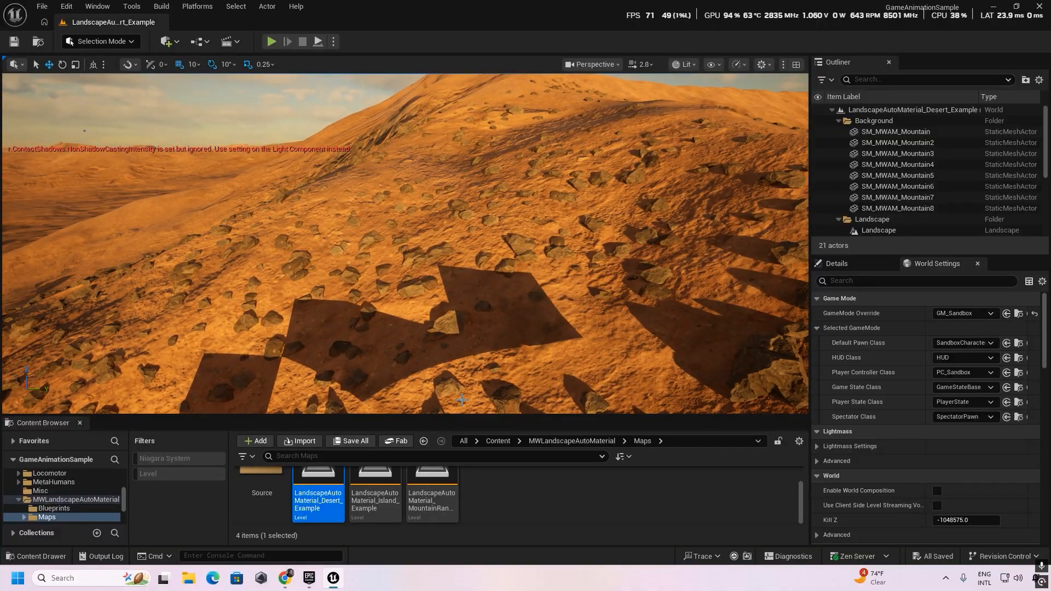
pyautogui.click(498, 441)
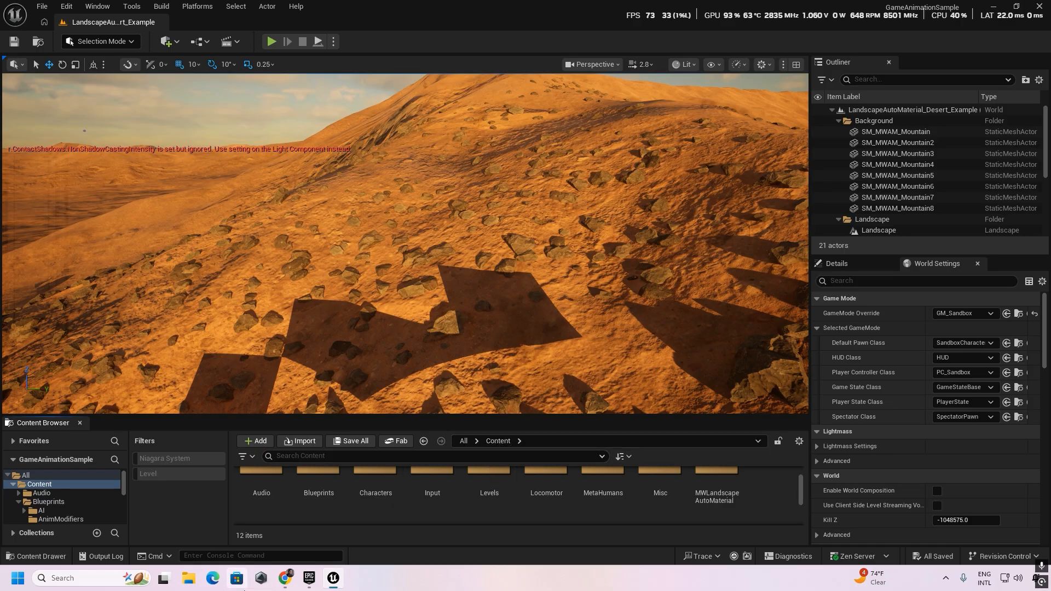
pyautogui.click(312, 581)
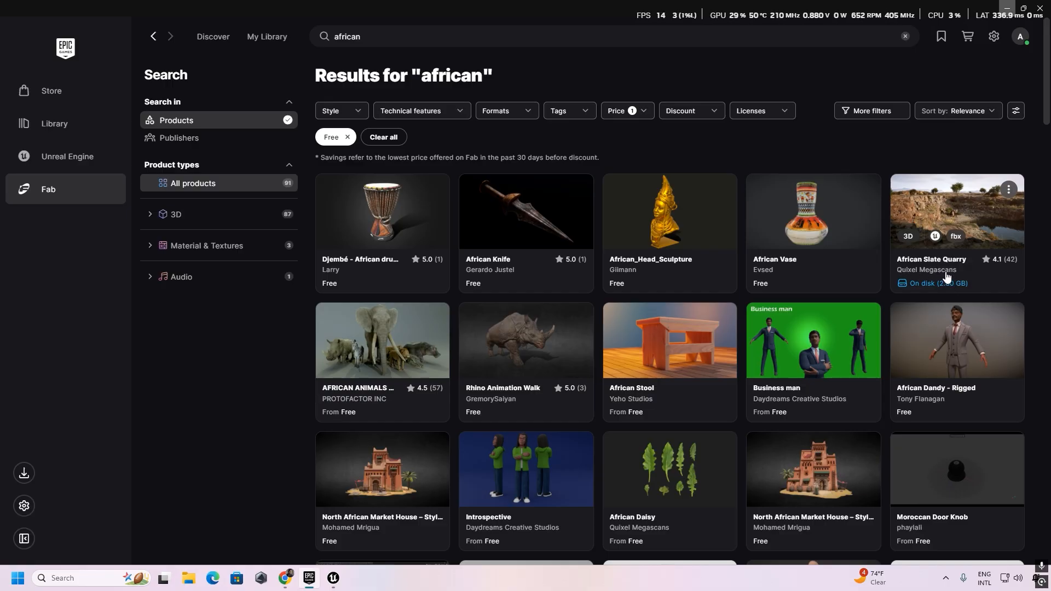
pyautogui.click(1005, 9)
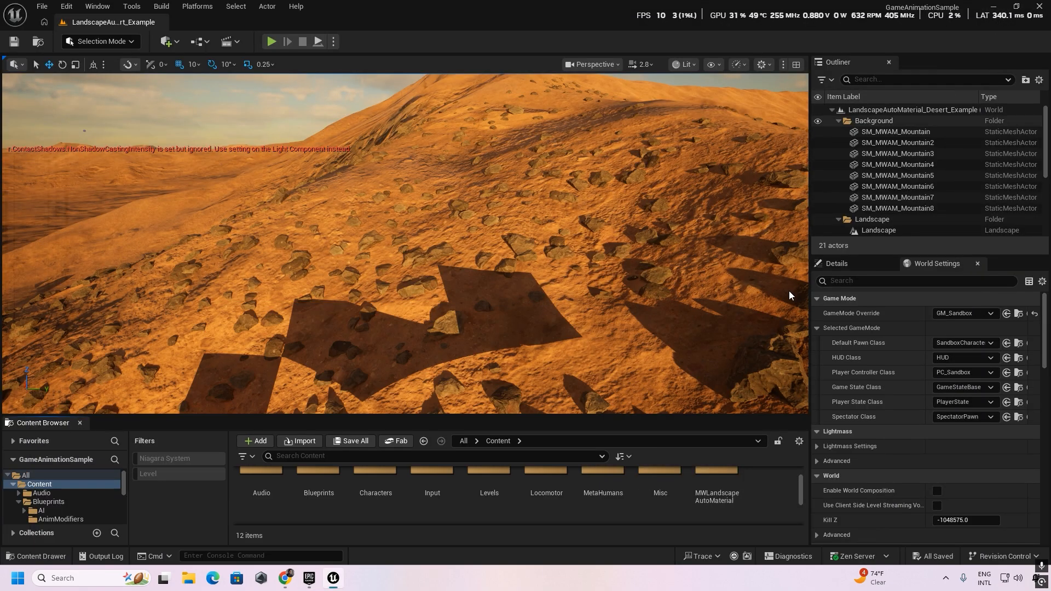
# Open the Scene_QuarrySlate/Assets/MS/3D folder in the project content.
pyautogui.scroll(-1, 580, 506)
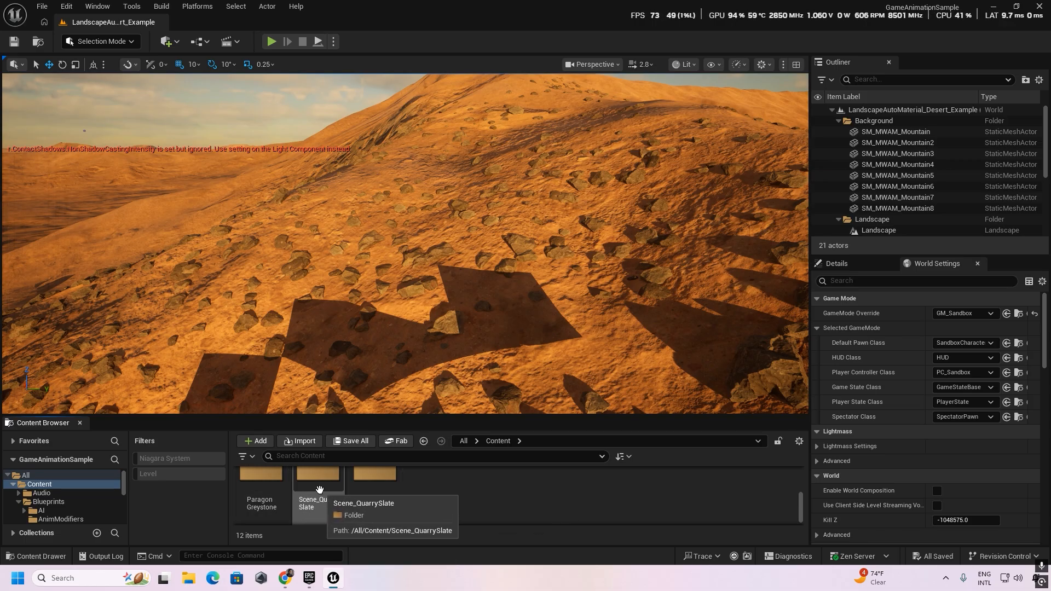
pyautogui.doubleClick(318, 485)
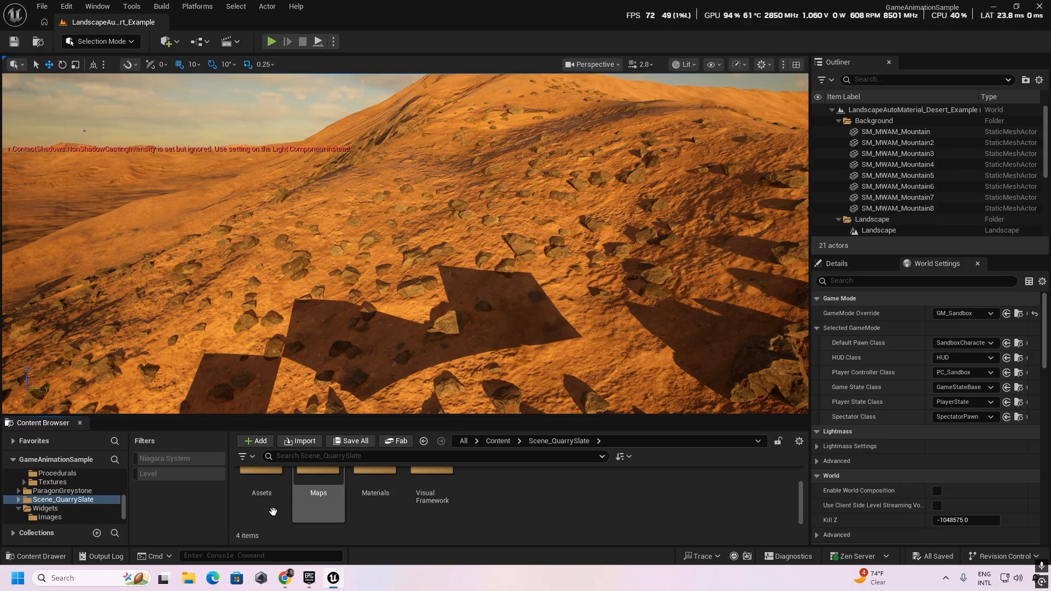
pyautogui.scroll(1, 281, 501)
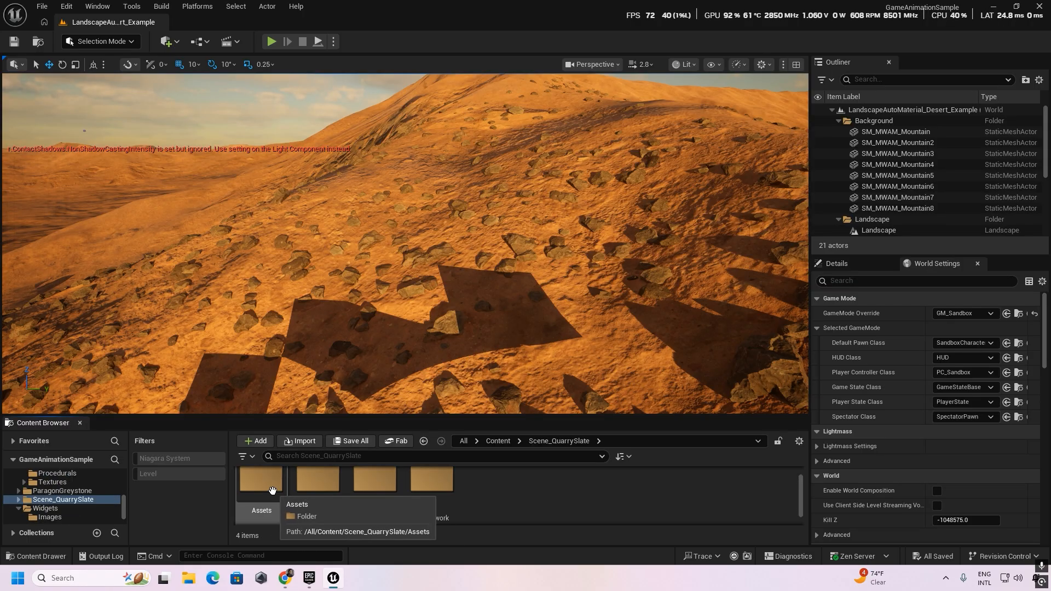
pyautogui.doubleClick(280, 495)
pyautogui.doubleClick(379, 493)
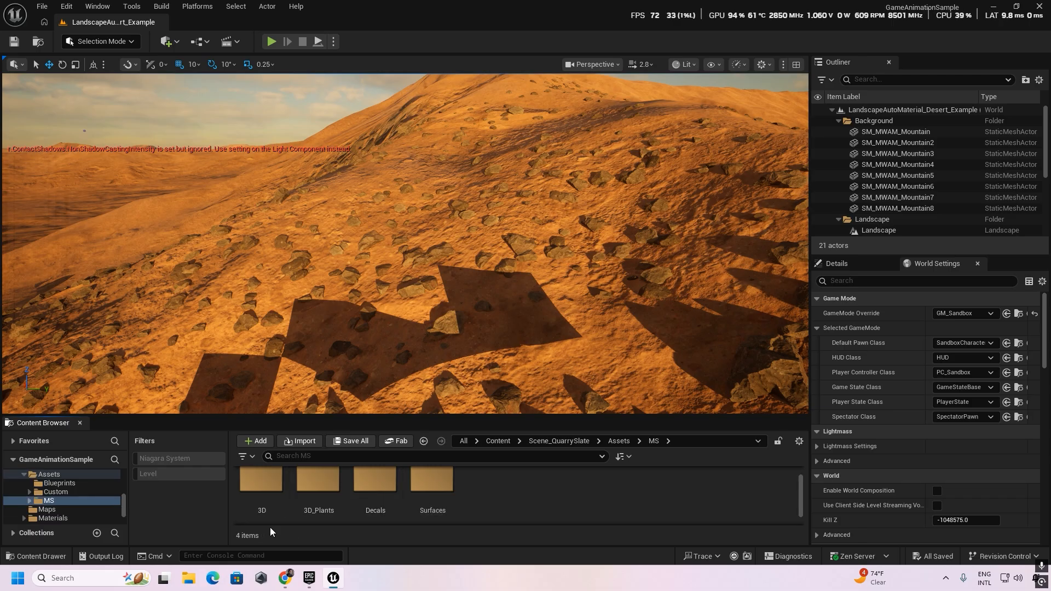
pyautogui.doubleClick(267, 494)
# Browse the slate rock folders and open Qua_Sla_Ledge_Rock_L_01 to show its assets.
pyautogui.scroll(-1, 544, 509)
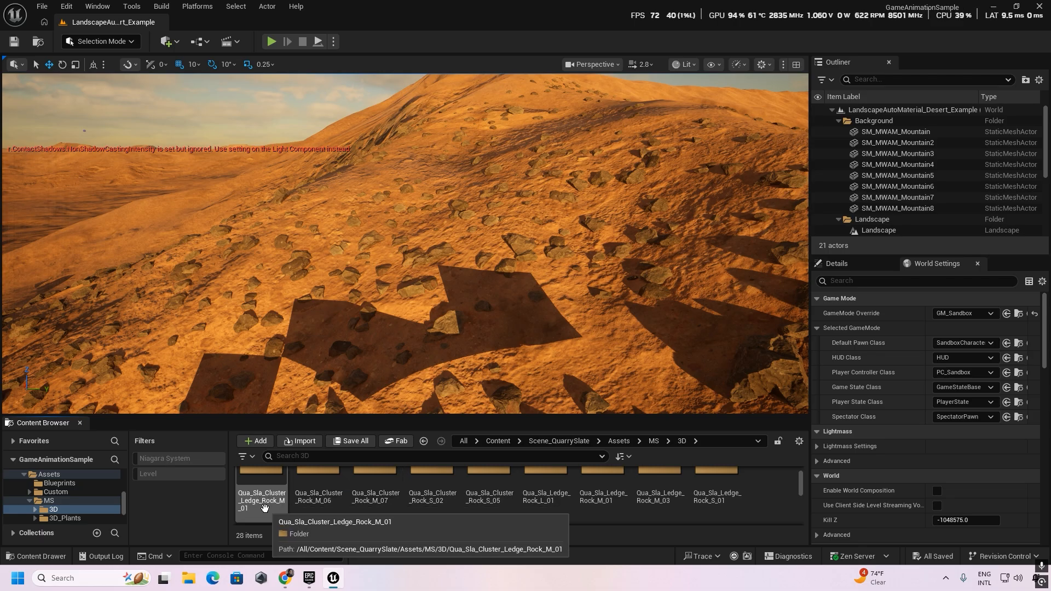
pyautogui.scroll(1, 388, 504)
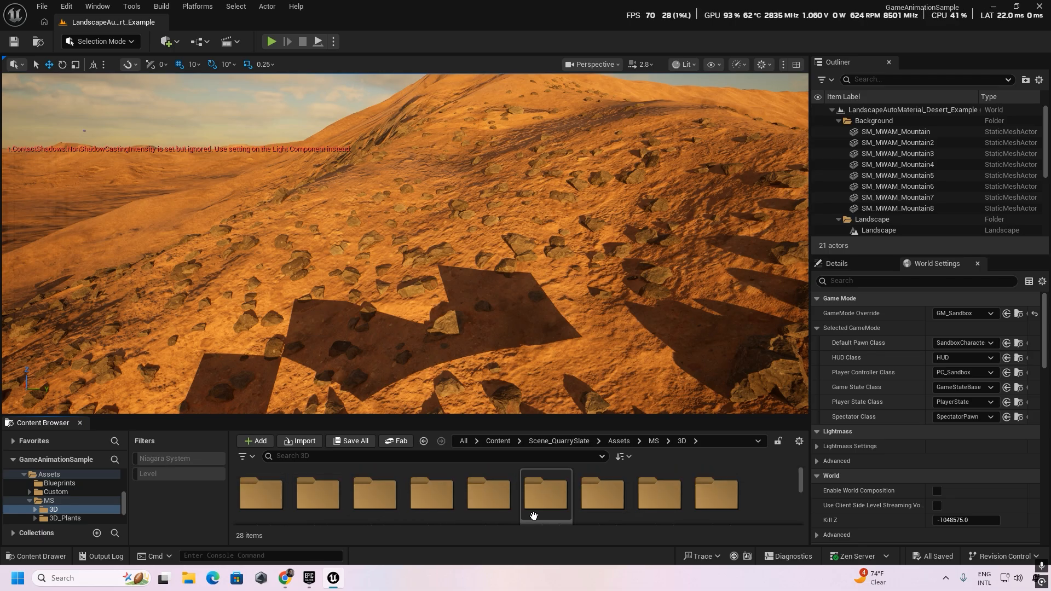
pyautogui.scroll(-1, 533, 515)
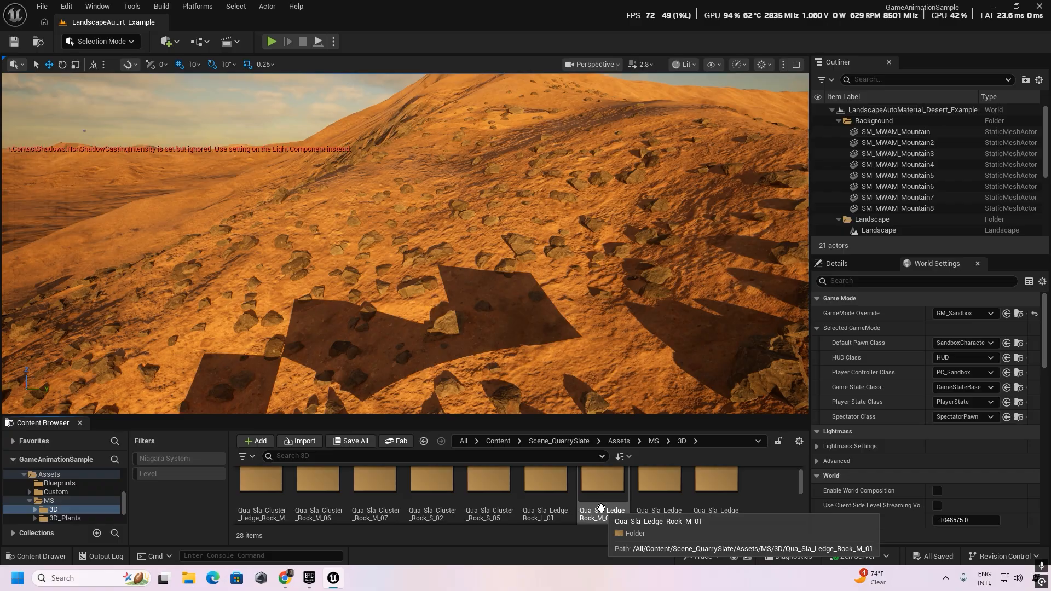
pyautogui.scroll(-1, 600, 508)
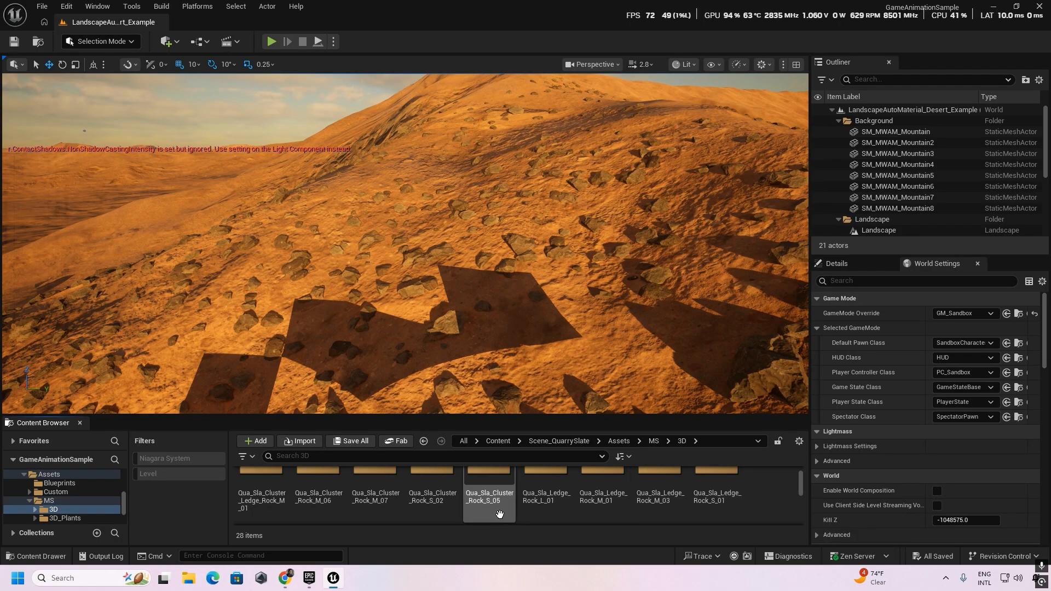
pyautogui.doubleClick(543, 492)
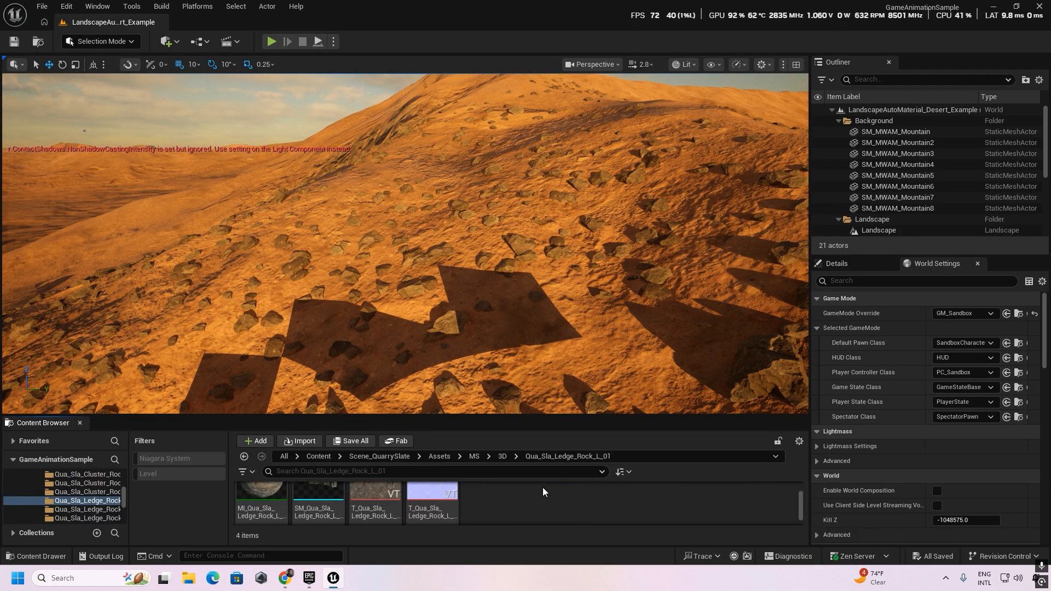
pyautogui.scroll(1, 380, 505)
# Place the Qua_Sla_Ledge_Rock_L_01 static mesh on the desert slope and activate the Rotate tool.
pyautogui.moveTo(410, 286); pyautogui.dragTo(468, 224)
pyautogui.press('e')
pyautogui.press('w')
pyautogui.moveTo(504, 229); pyautogui.dragTo(427, 252, button='right')
pyautogui.press('s')
pyautogui.press('w')
pyautogui.press('s')
pyautogui.press('w')
pyautogui.moveTo(539, 257)
pyautogui.mouseDown(button='right')
pyautogui.moveTo(528, 241)
pyautogui.moveTo(540, 257)
pyautogui.mouseUp(button='right')
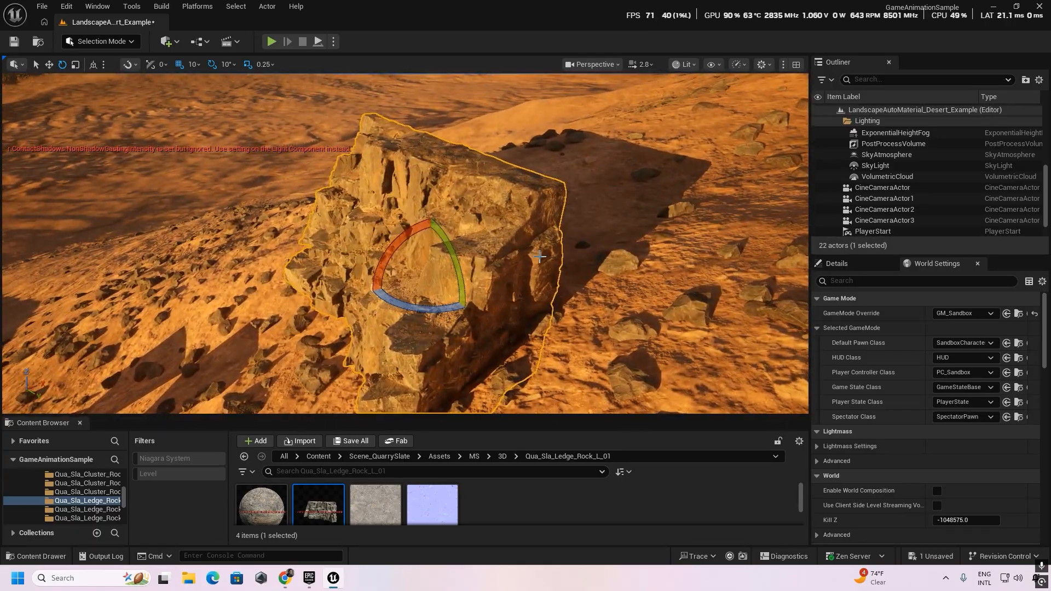
# Rotate the ledge rock about 100 degrees around its vertical axis and adjust its position on the slope.
pyautogui.moveTo(422, 317)
pyautogui.mouseDown(button='right')
pyautogui.moveTo(370, 309)
pyautogui.moveTo(422, 317)
pyautogui.mouseUp(button='right')
pyautogui.moveTo(432, 298); pyautogui.dragTo(328, 269)
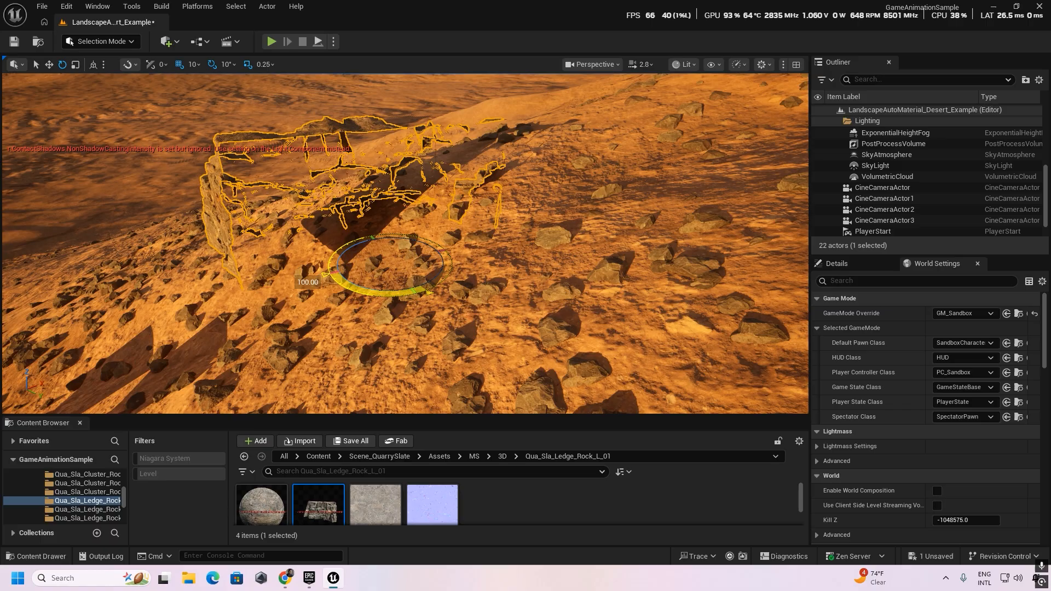
pyautogui.moveTo(485, 301); pyautogui.dragTo(624, 312, button='right')
pyautogui.moveTo(397, 253); pyautogui.dragTo(389, 223)
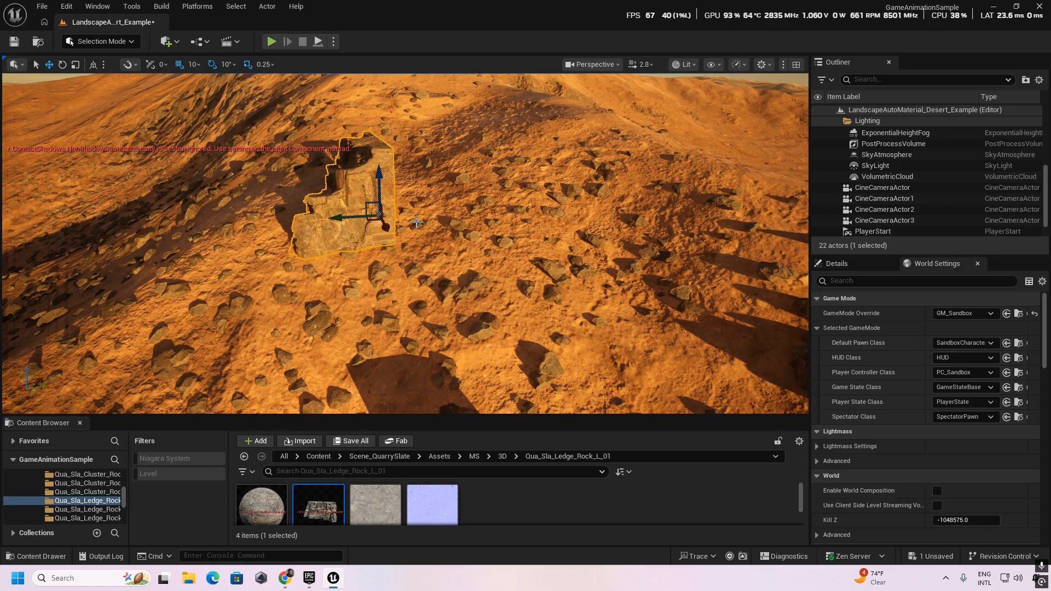
# Duplicate the ledge rock, offset the copy sideways, and turn it to face the opposite way.
pyautogui.hotkey('ctrl', 'd')
pyautogui.moveTo(338, 217); pyautogui.dragTo(514, 222)
pyautogui.press('e')
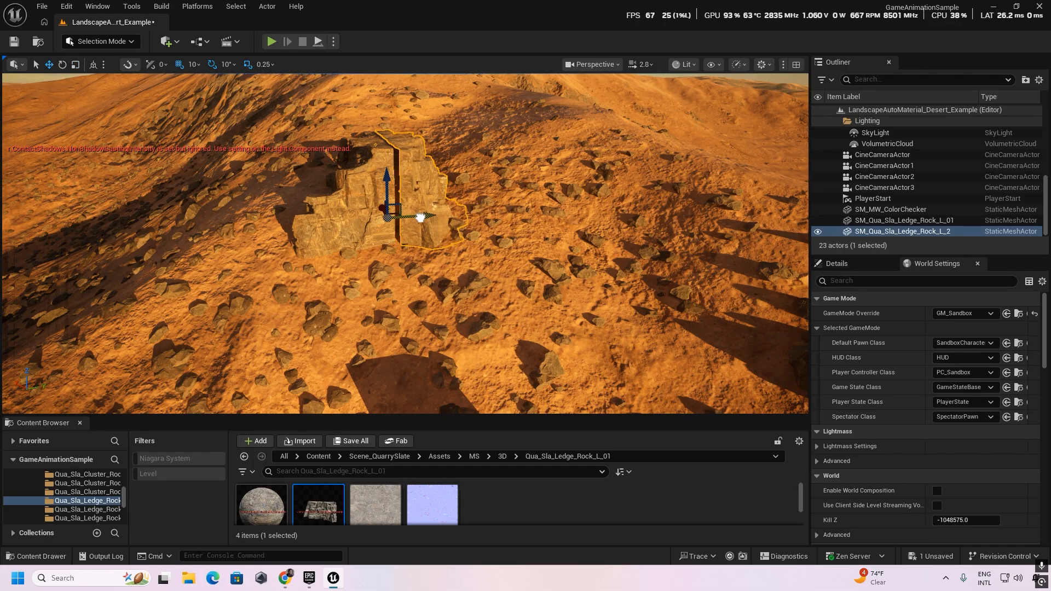
# Slide the duplicated ledge rock against the original to close the gap, checking the joint from near and far.
pyautogui.moveTo(419, 218)
pyautogui.mouseDown(button='right')
pyautogui.moveTo(405, 214)
pyautogui.moveTo(405, 148)
pyautogui.moveTo(361, 136)
pyautogui.moveTo(383, 219)
pyautogui.moveTo(407, 227)
pyautogui.mouseUp(button='right')
pyautogui.press('w')
pyautogui.press('w')
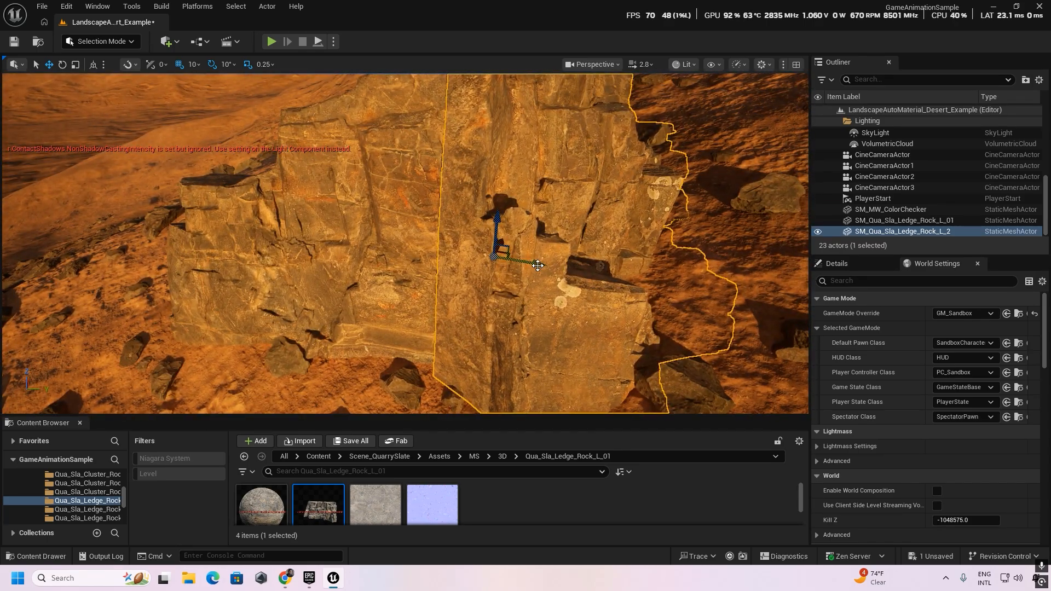
pyautogui.moveTo(537, 265); pyautogui.dragTo(495, 234)
pyautogui.press('d')
pyautogui.moveTo(495, 234); pyautogui.dragTo(454, 224, button='right')
pyautogui.press('w')
pyautogui.press('s')
pyautogui.press('a')
pyautogui.press('w')
pyautogui.press('s')
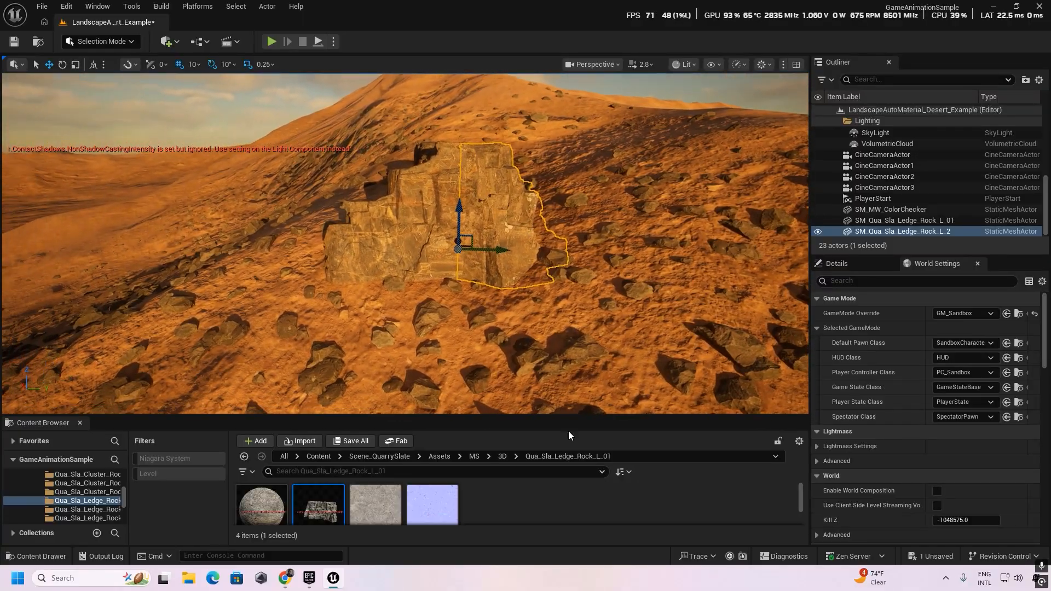
pyautogui.press('s')
pyautogui.moveTo(514, 327)
pyautogui.mouseDown(button='right')
pyautogui.moveTo(519, 342)
pyautogui.moveTo(517, 334)
pyautogui.mouseUp(button='right')
pyautogui.press('w')
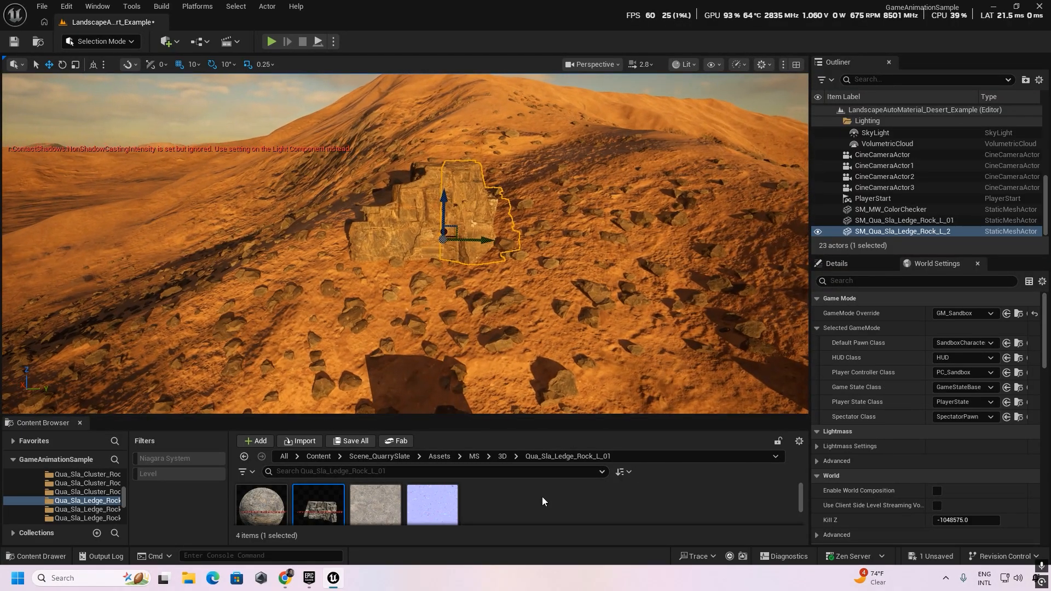
# Play-test the level by running and jumping the character against the paired ledge rocks, and end the play session.
pyautogui.click(272, 41)
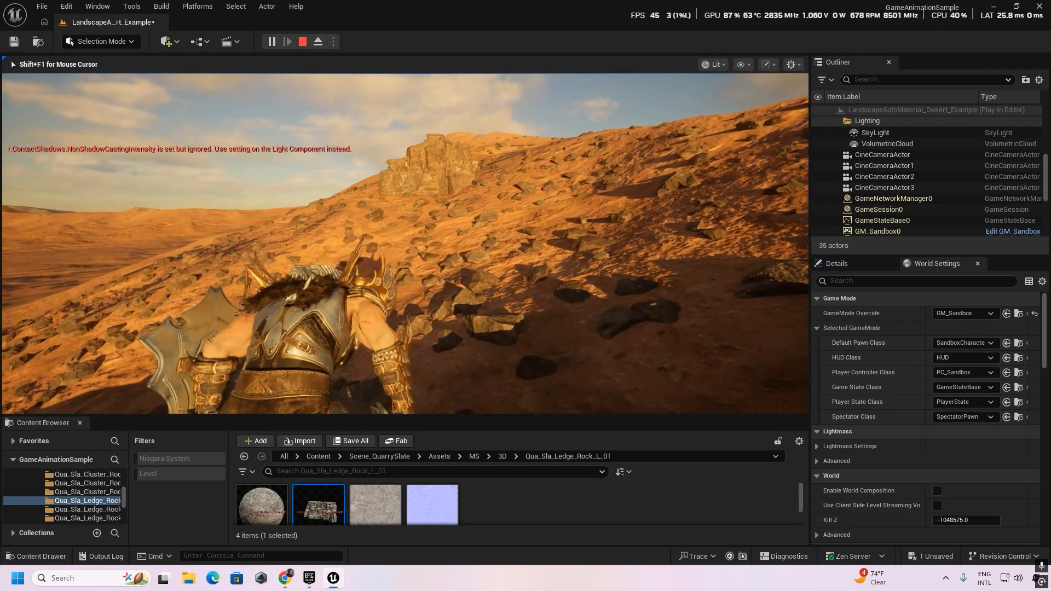
pyautogui.press('w')
pyautogui.press('space')
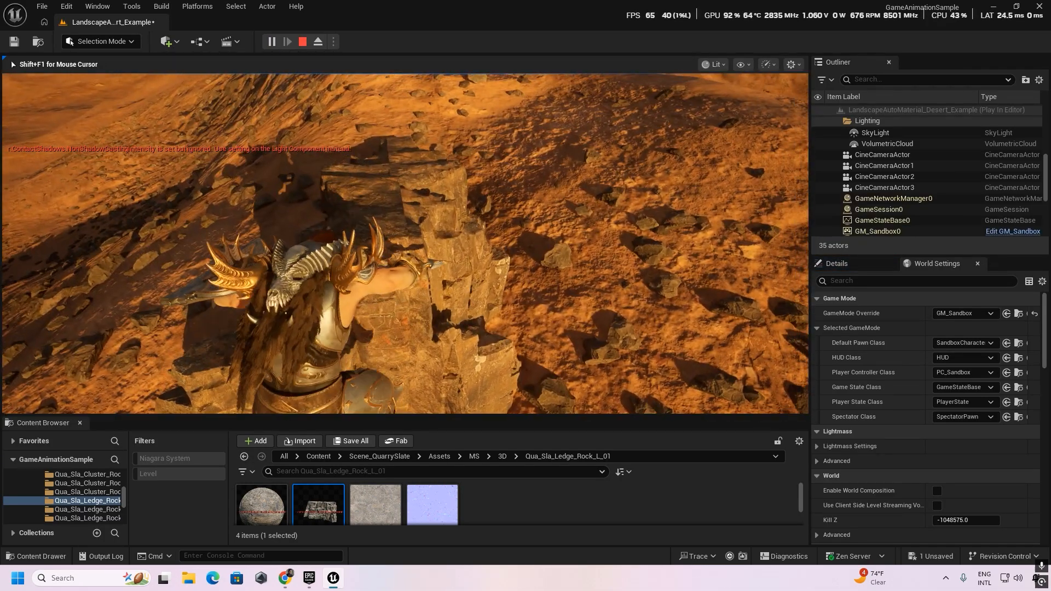
pyautogui.press('w')
pyautogui.press('space')
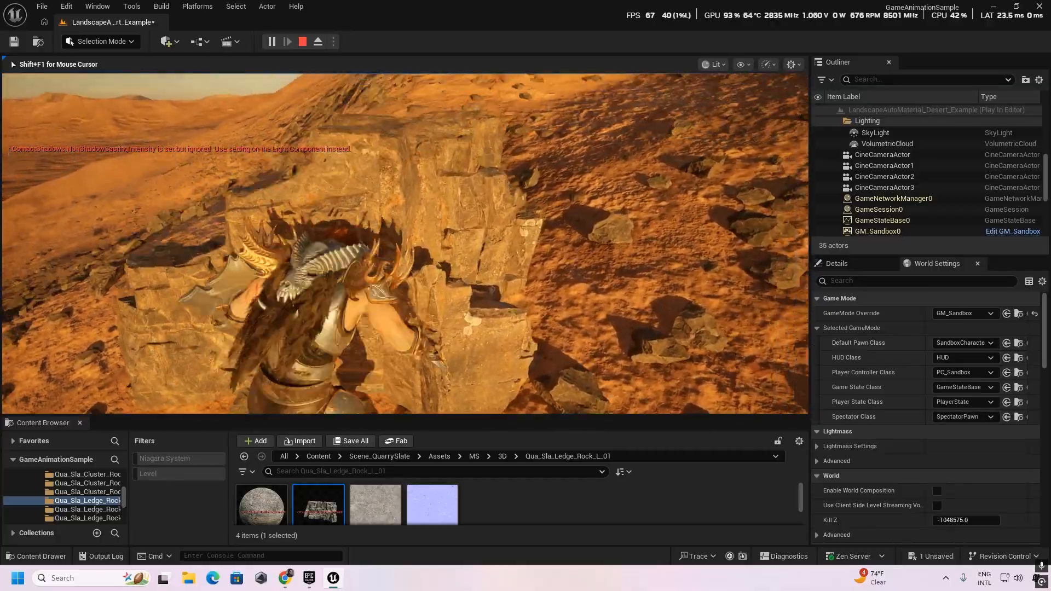
pyautogui.press('s')
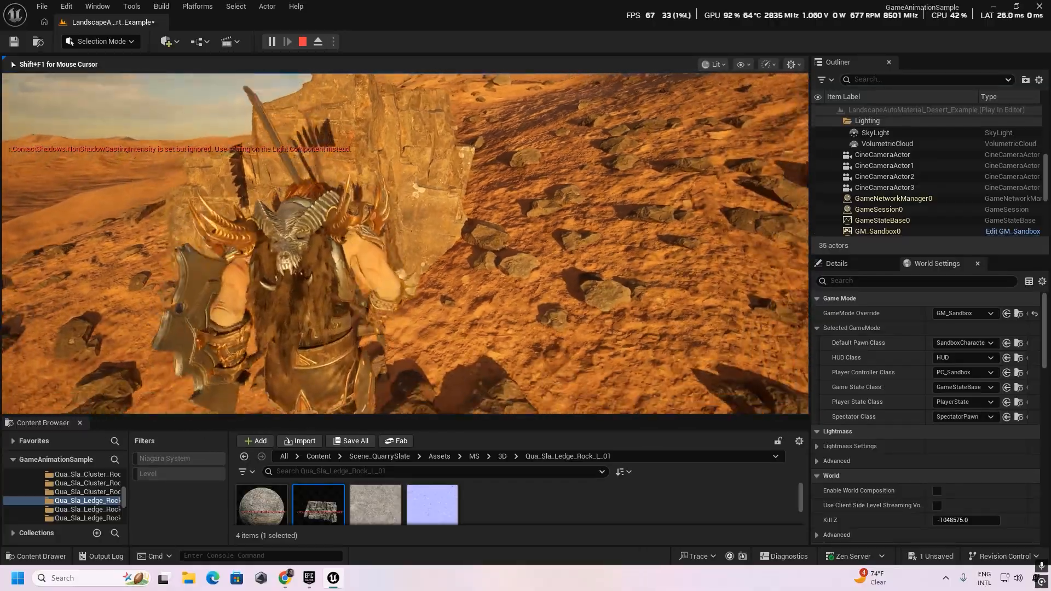
pyautogui.press('s')
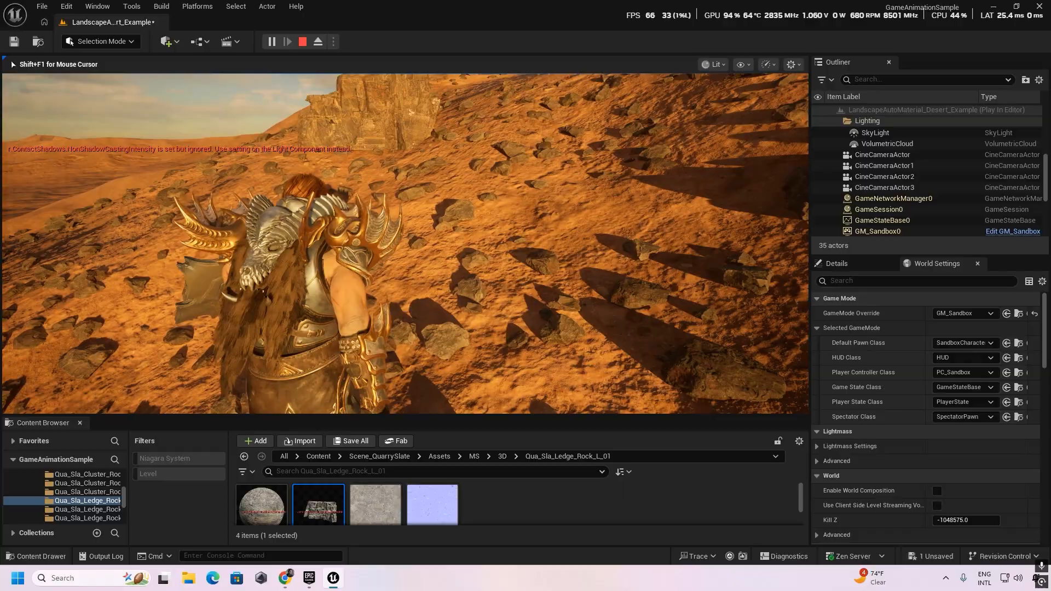
pyautogui.press('Escape')
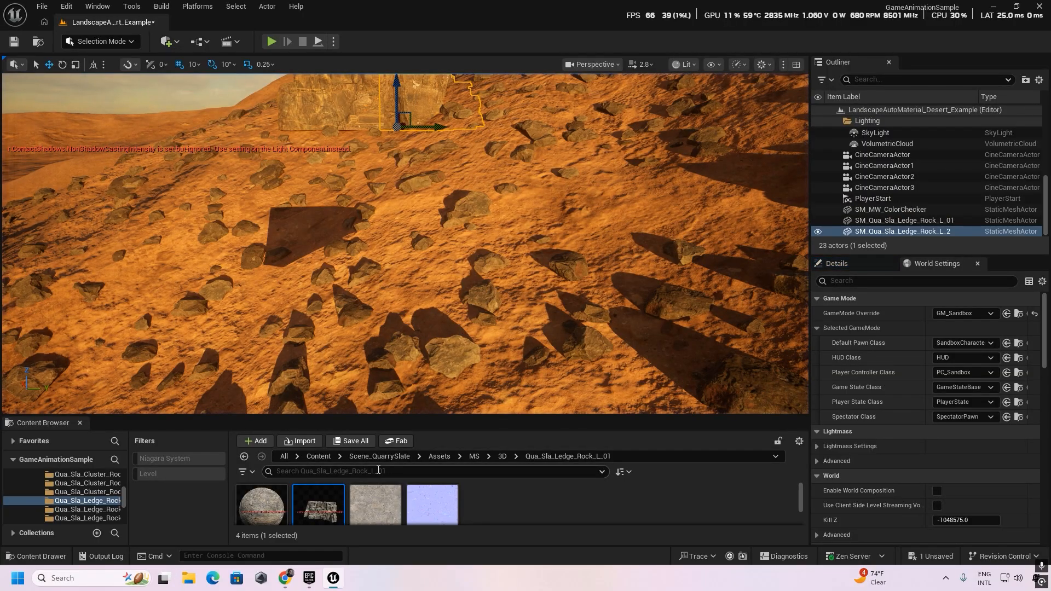
# Open the Levels/LevelPrototyping content folder and bring the LevelBlock_Traversable blueprint into view.
pyautogui.click(319, 458)
pyautogui.scroll(-1, 458, 506)
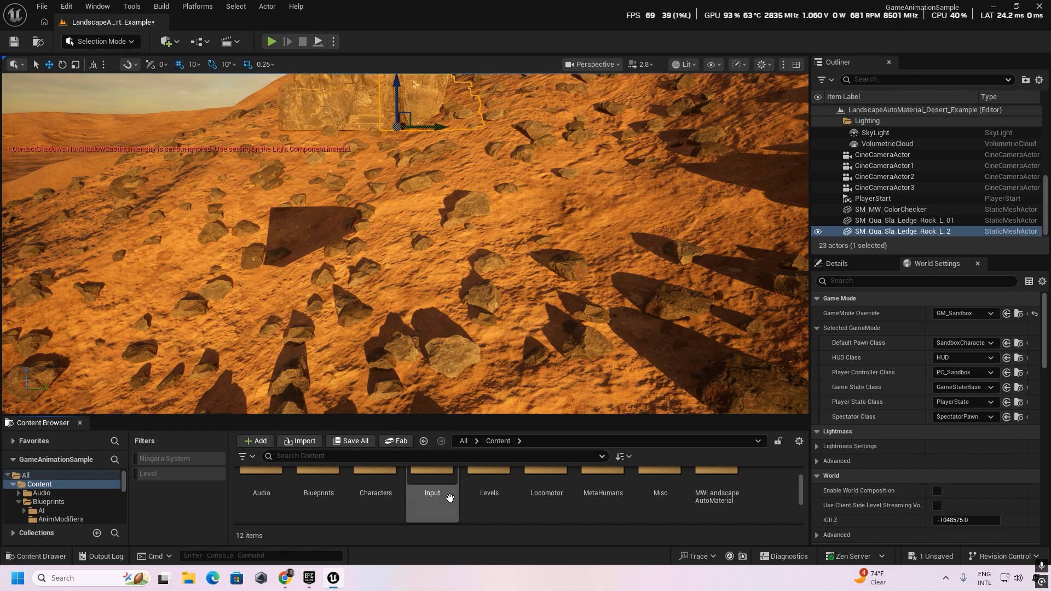
pyautogui.scroll(1, 487, 501)
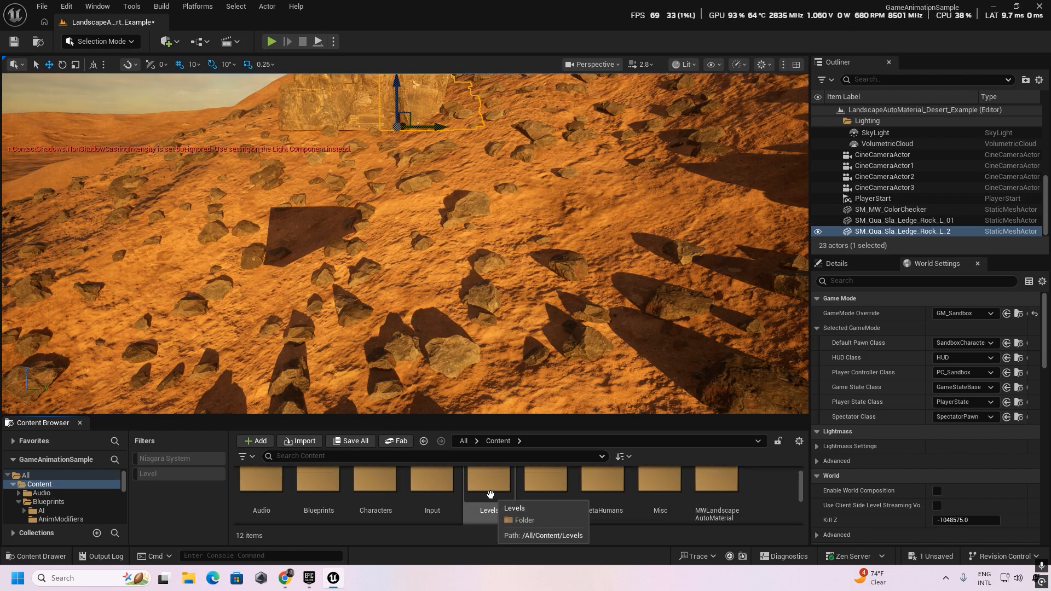
pyautogui.doubleClick(487, 496)
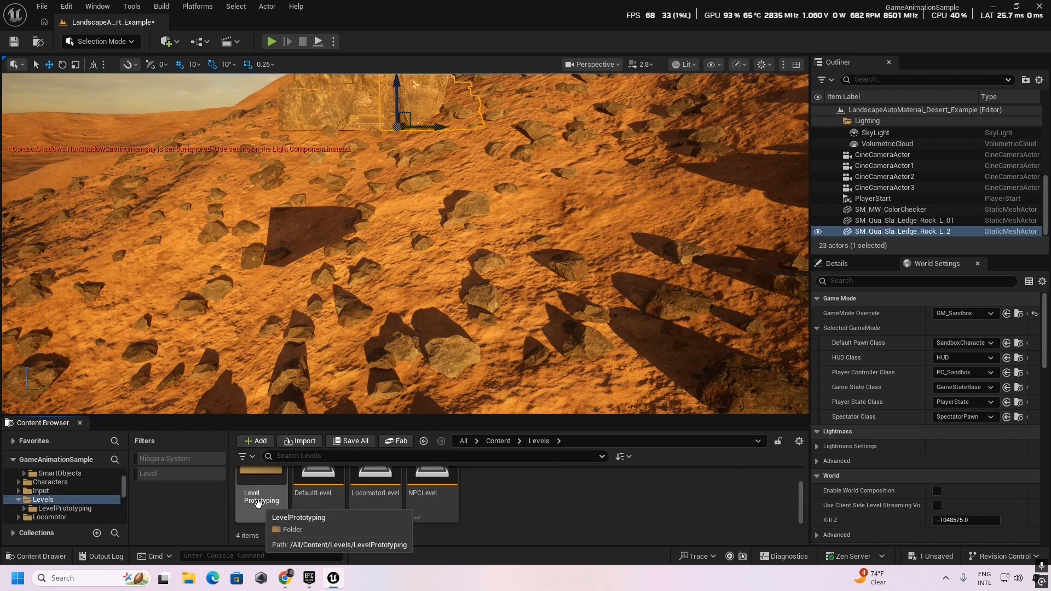
pyautogui.doubleClick(274, 496)
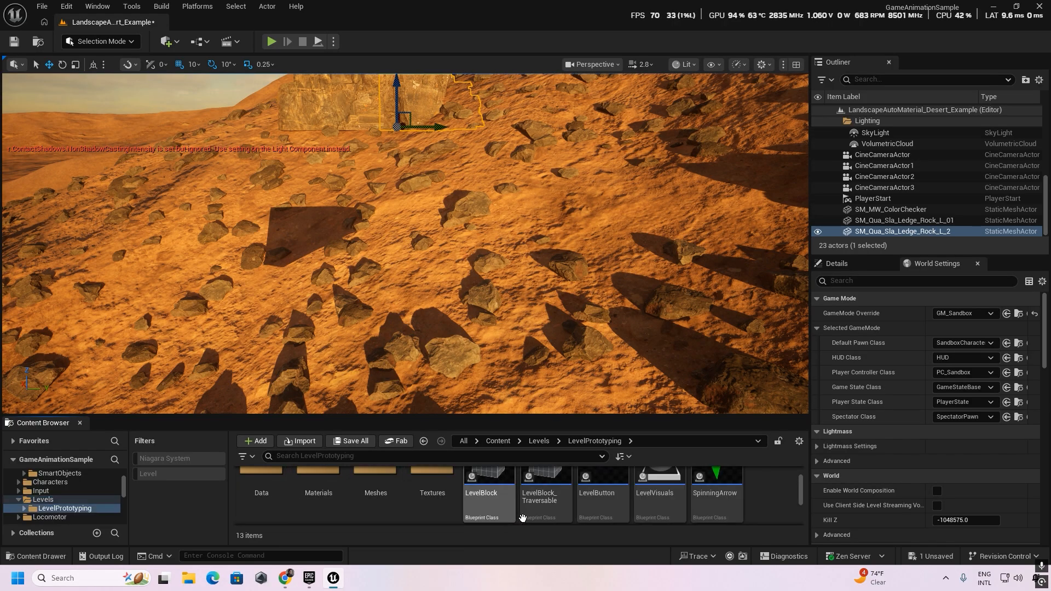
pyautogui.scroll(1, 542, 503)
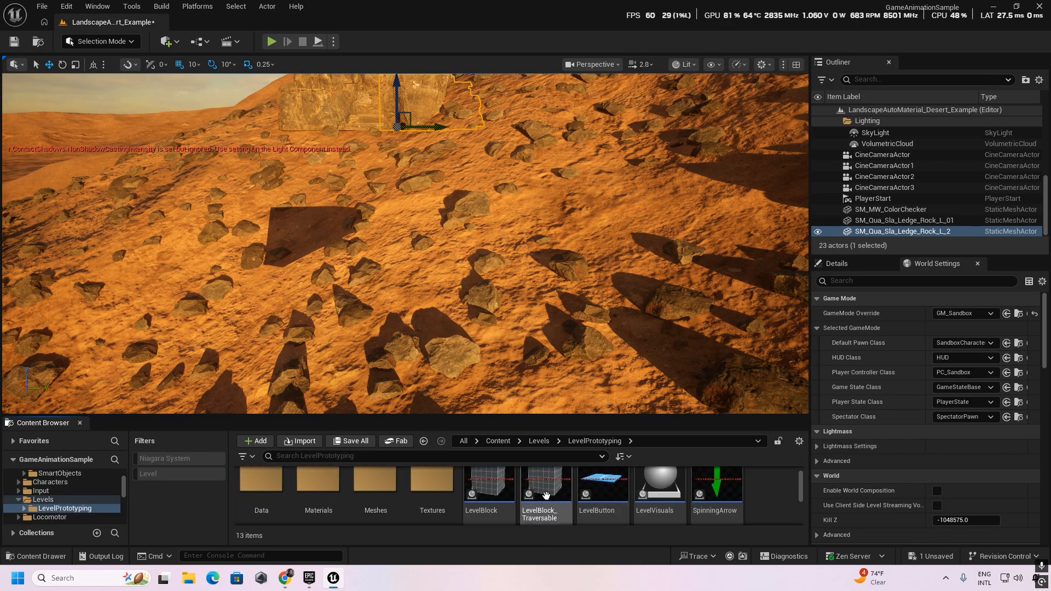
# Place a LevelBlock_Traversable in front of the ledge rocks and rotate it 10 degrees around its vertical axis.
pyautogui.moveTo(546, 495); pyautogui.dragTo(333, 140)
pyautogui.moveTo(332, 140); pyautogui.dragTo(372, 181, button='right')
pyautogui.press('w')
pyautogui.press('s')
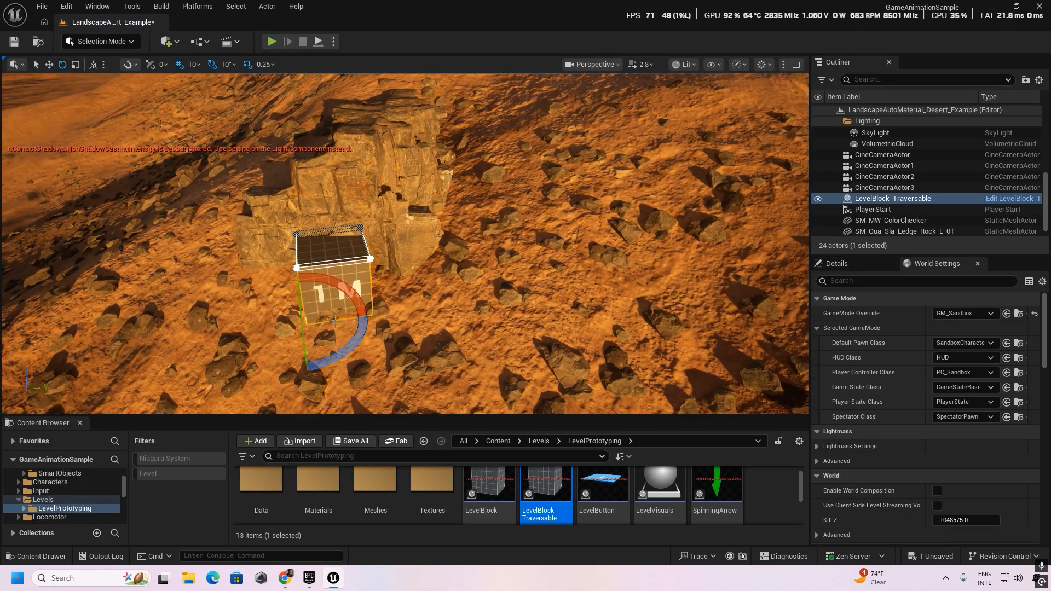
pyautogui.moveTo(342, 356); pyautogui.dragTo(332, 358)
# Scale the traversable block to 3.0 by 2.25 by 2.0 so it roughly matches the rocks' size.
pyautogui.press('r')
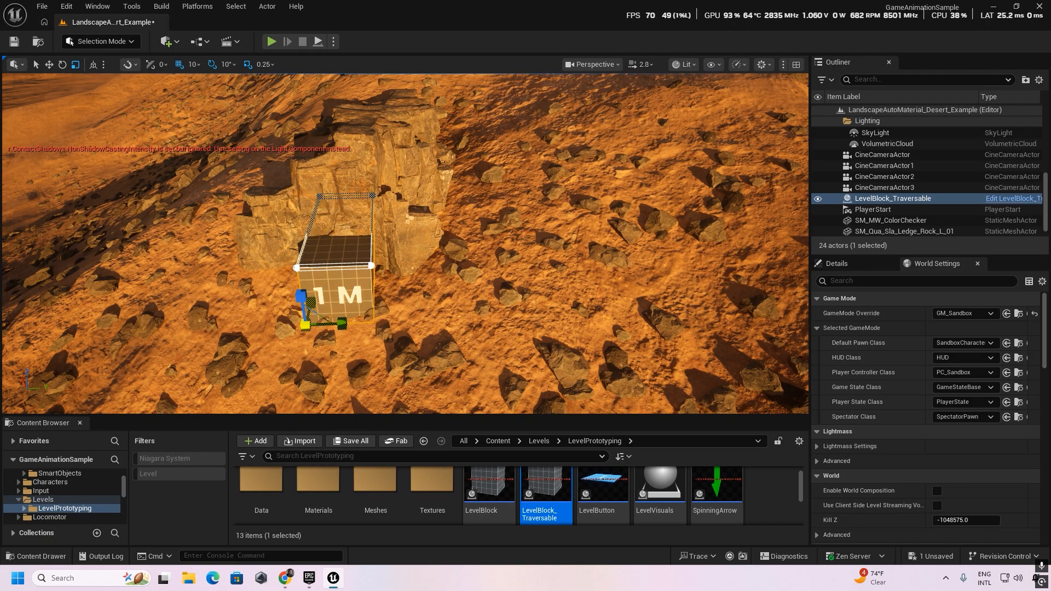
pyautogui.moveTo(338, 325); pyautogui.dragTo(427, 322)
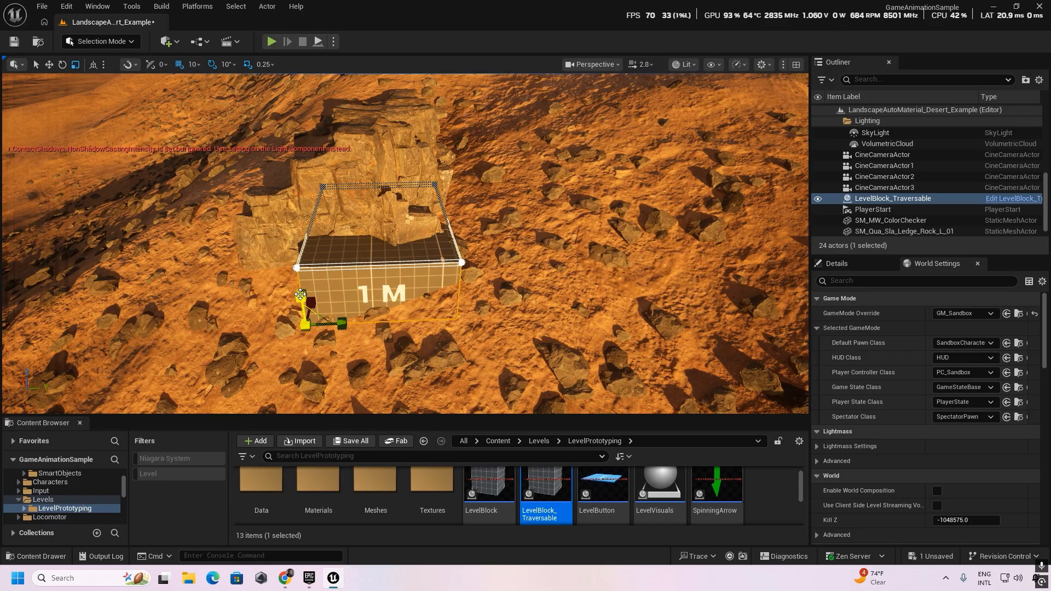
pyautogui.moveTo(300, 295); pyautogui.dragTo(300, 245)
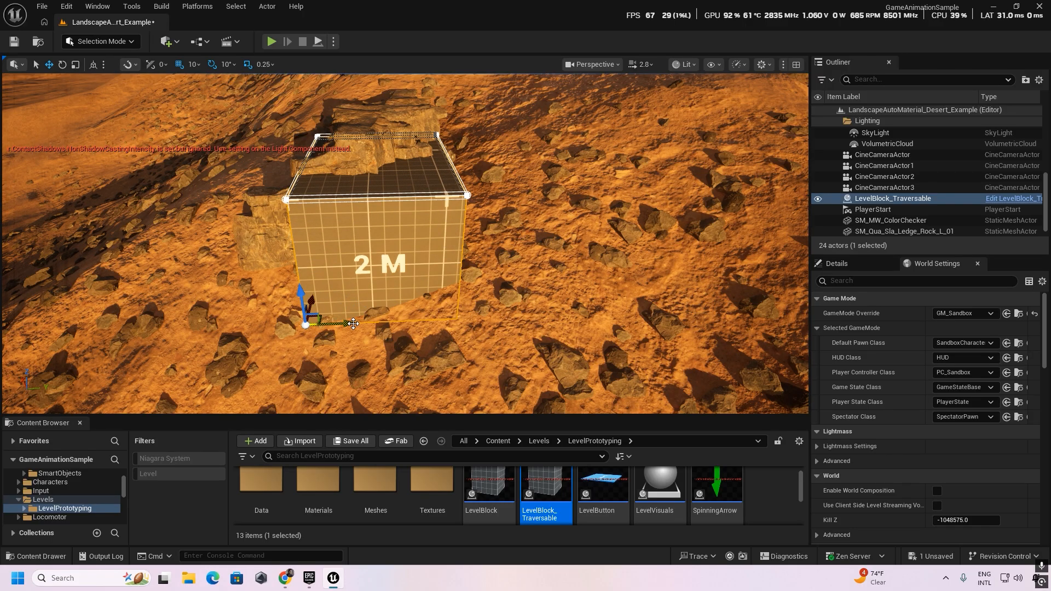
# Move the traversable block sideways, back and up until it overlaps the ledge rocks, checking the fit from farther away.
pyautogui.moveTo(353, 323); pyautogui.dragTo(318, 301)
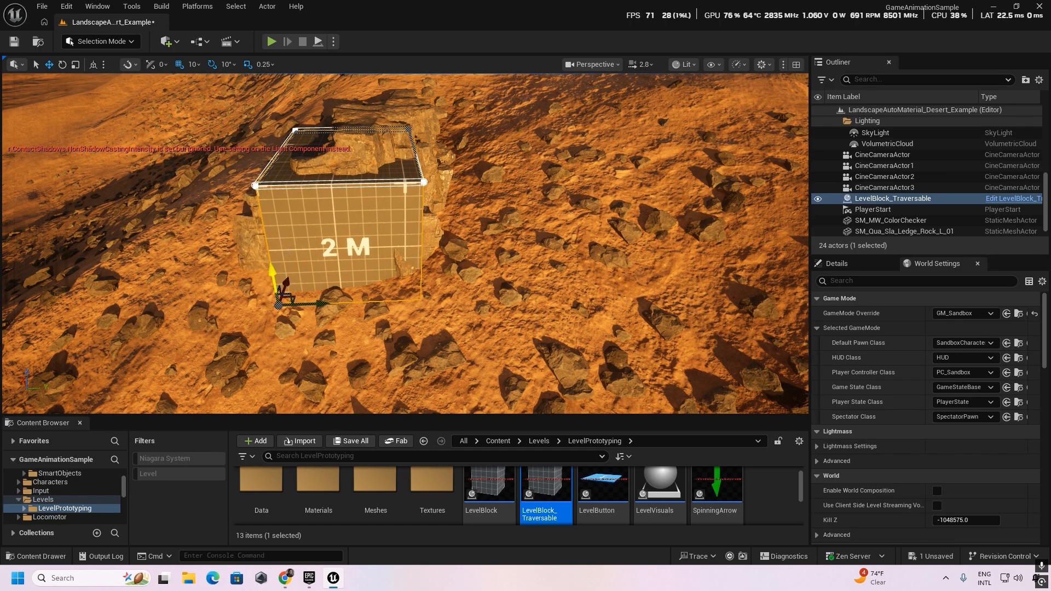
pyautogui.moveTo(272, 273); pyautogui.dragTo(278, 243)
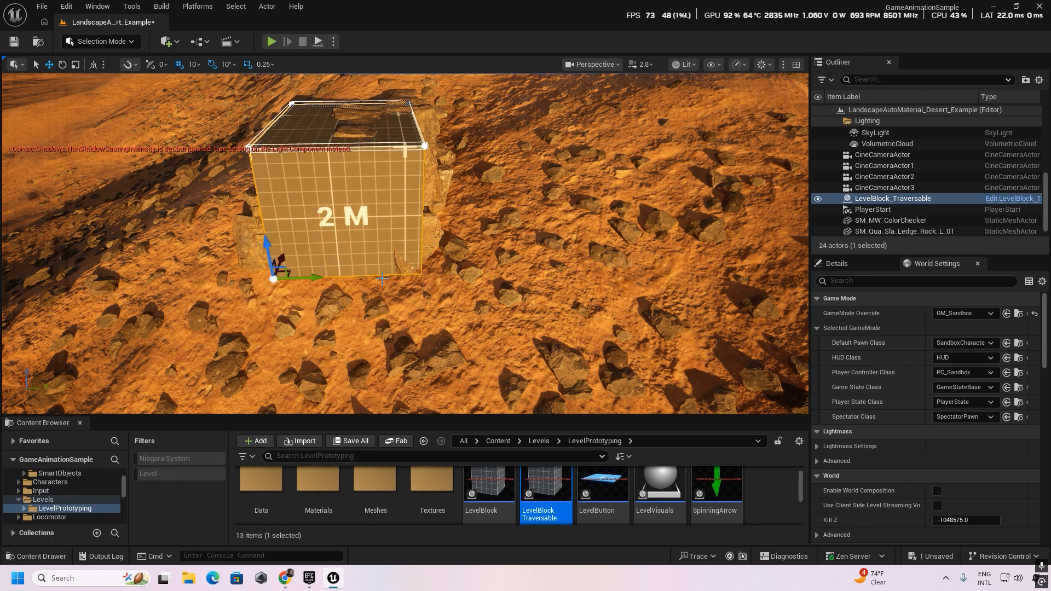
pyautogui.moveTo(508, 351); pyautogui.dragTo(499, 329, button='right')
pyautogui.scroll(-4, 508, 351)
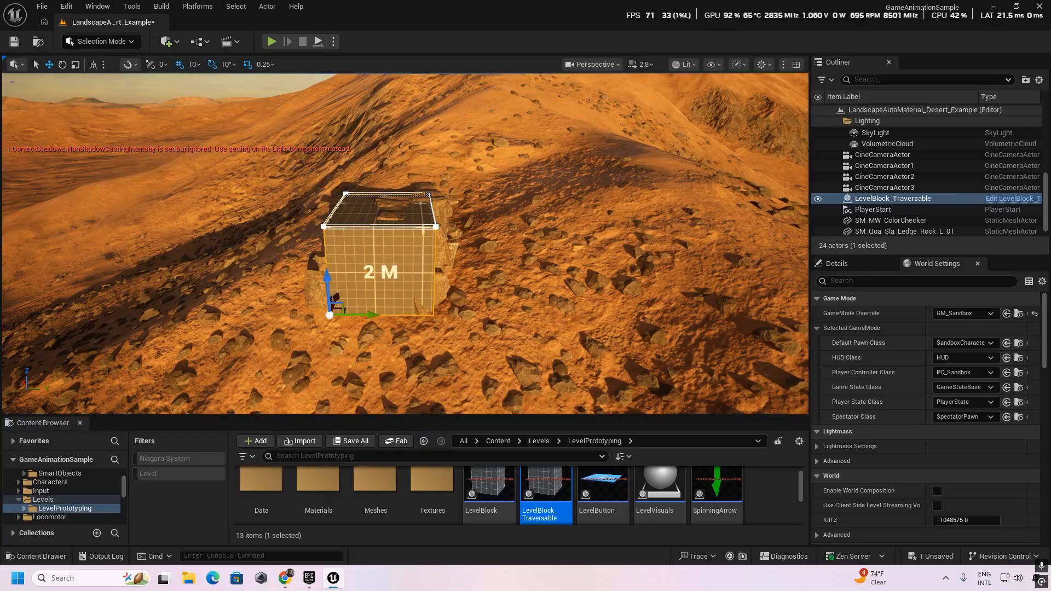
pyautogui.scroll(3, 508, 352)
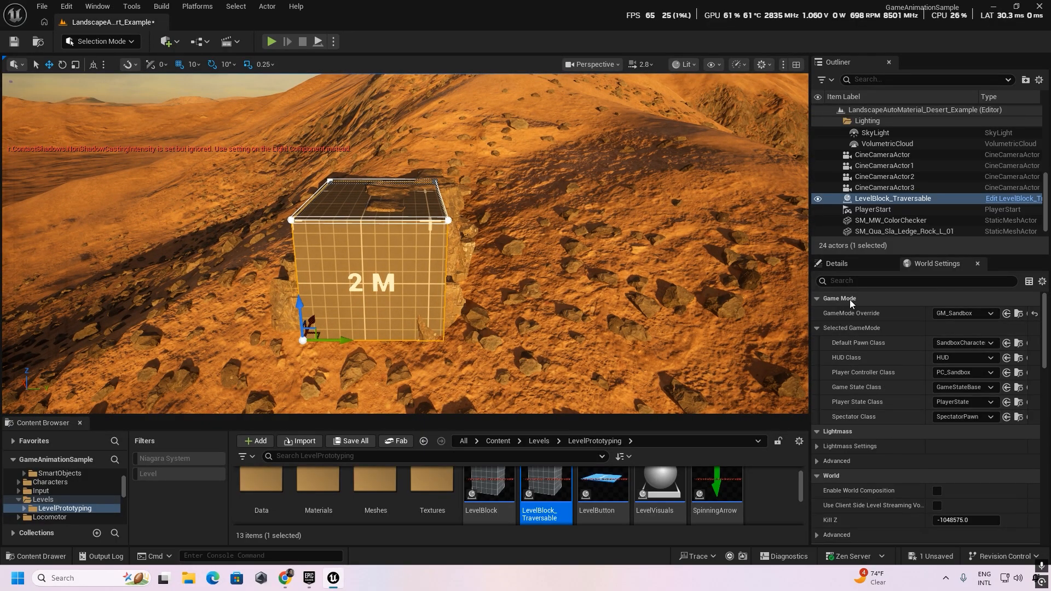
# Filter the traversable block's details by "hid" and enable Actor Hidden In Game.
pyautogui.click(845, 268)
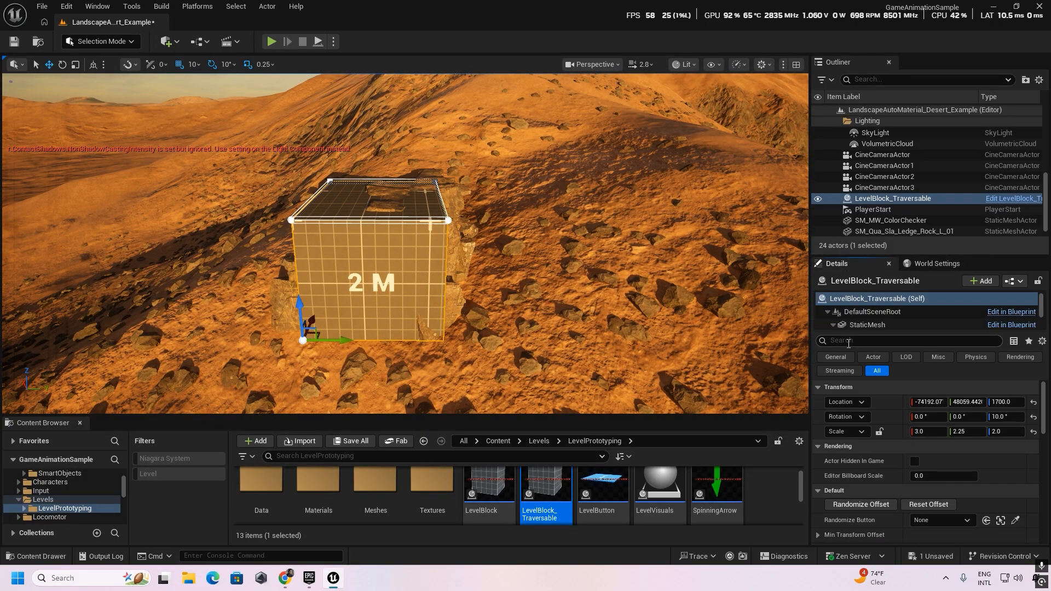
pyautogui.write('hu')
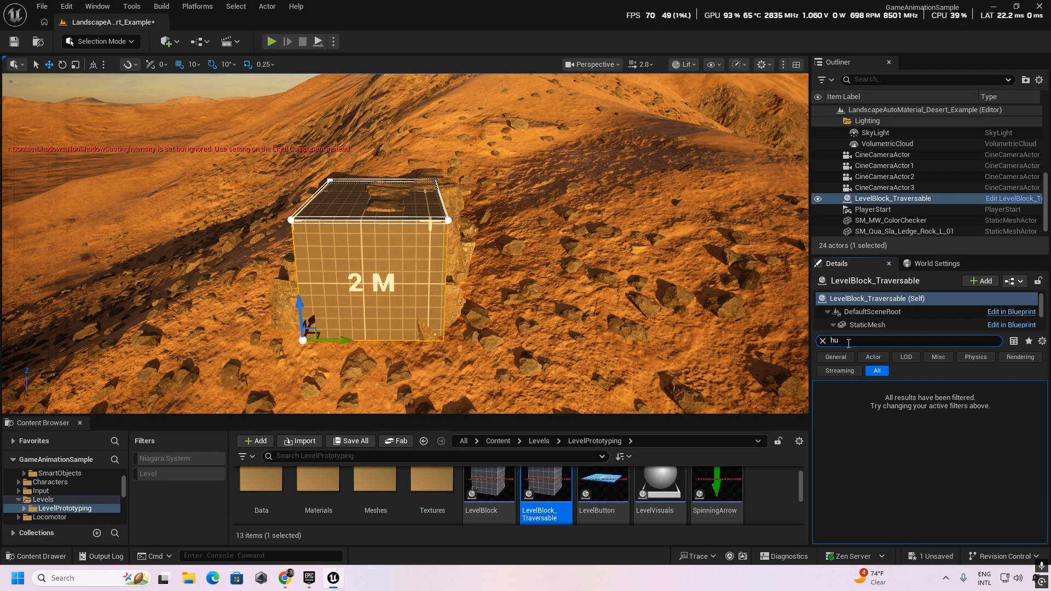
pyautogui.write('id')
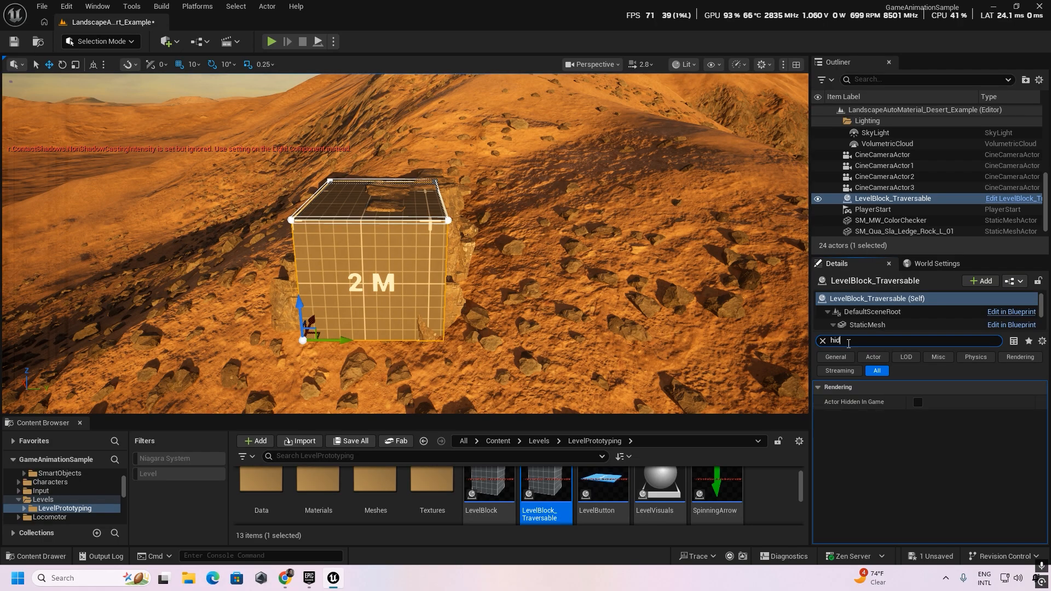
pyautogui.click(918, 404)
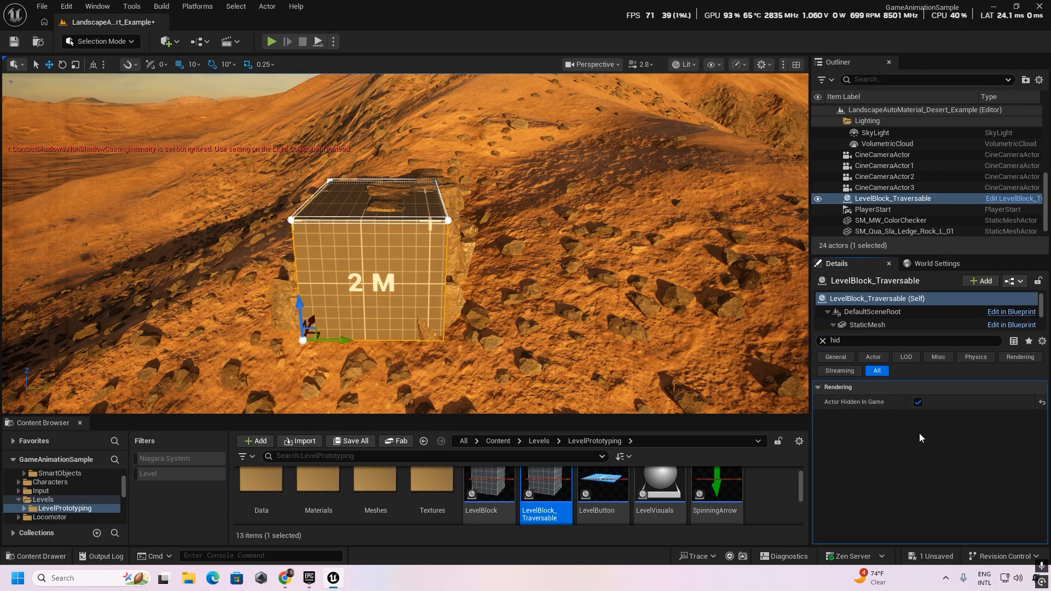
# Locate the duplicated ledge rock's source asset in the content folders and open its static mesh for editing.
pyautogui.click(458, 258)
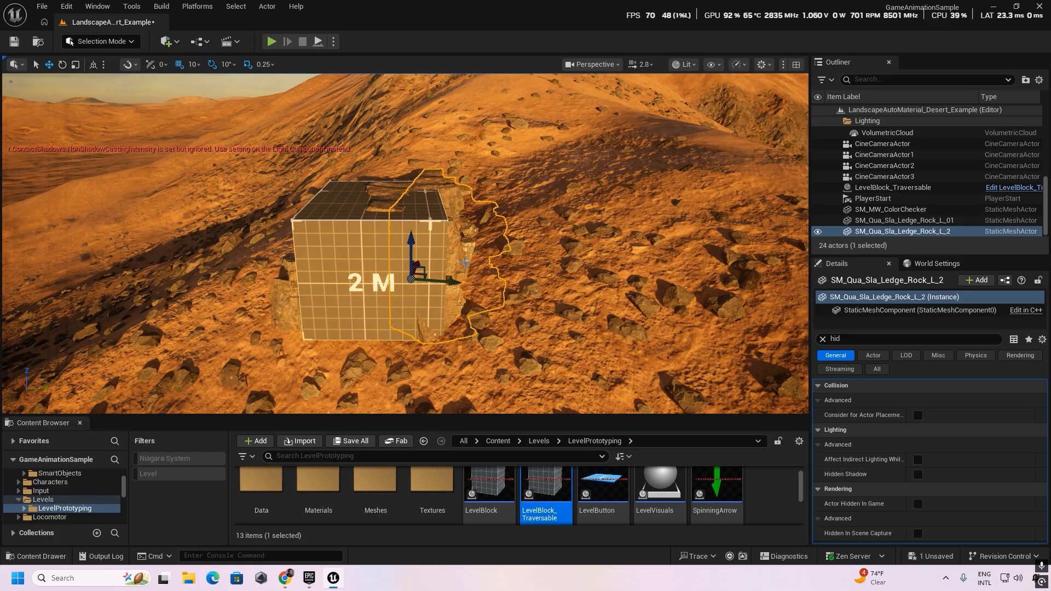
pyautogui.rightClick(457, 263)
pyautogui.click(491, 226)
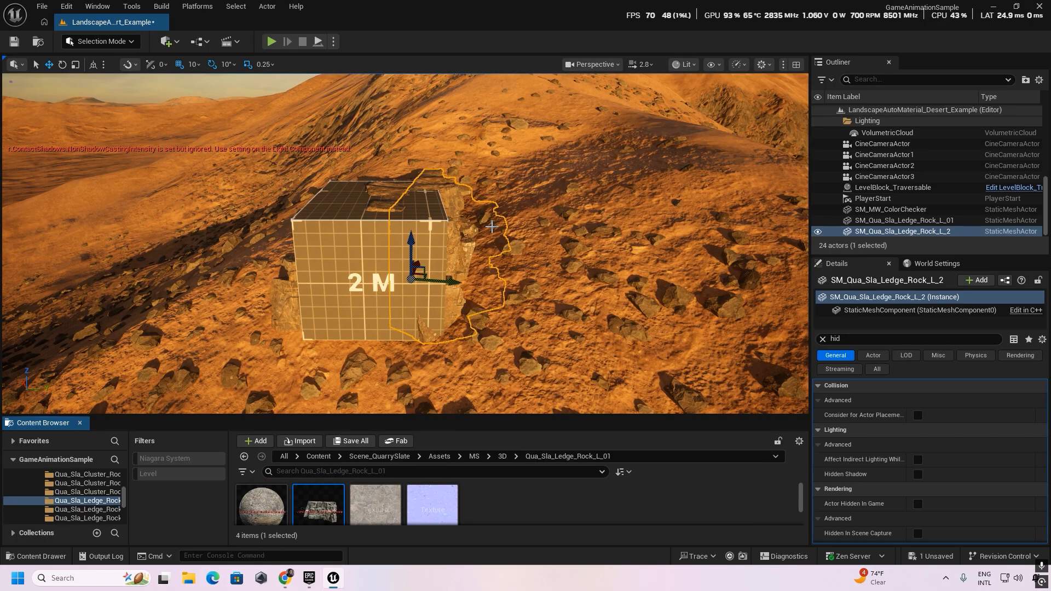
pyautogui.doubleClick(317, 500)
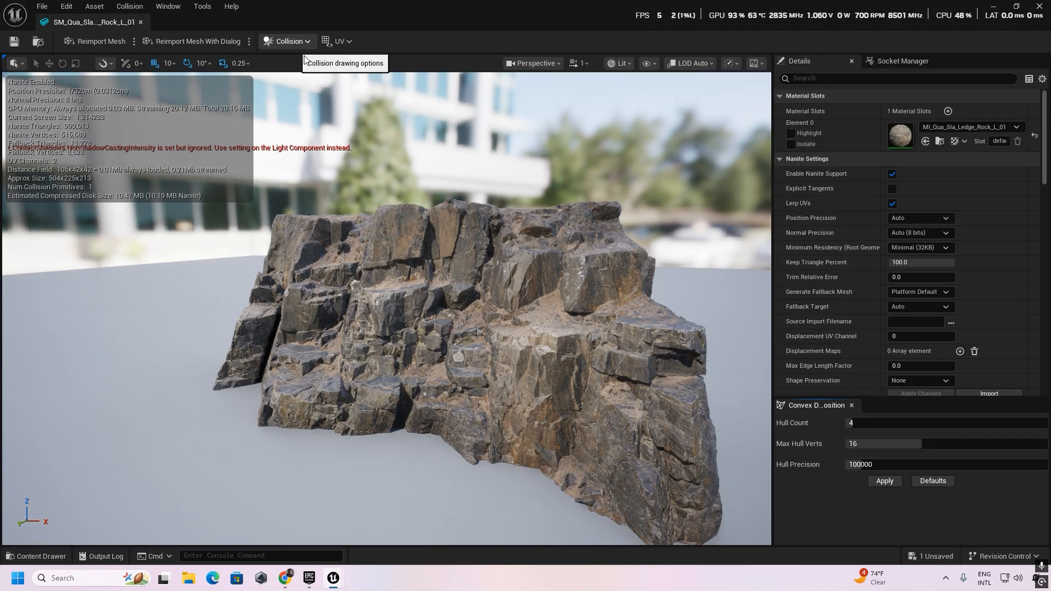
# Generate convex collision for the ledge rock with hull count 4, 16 max hull verts and precision 100000, and save the mesh.
pyautogui.click(888, 483)
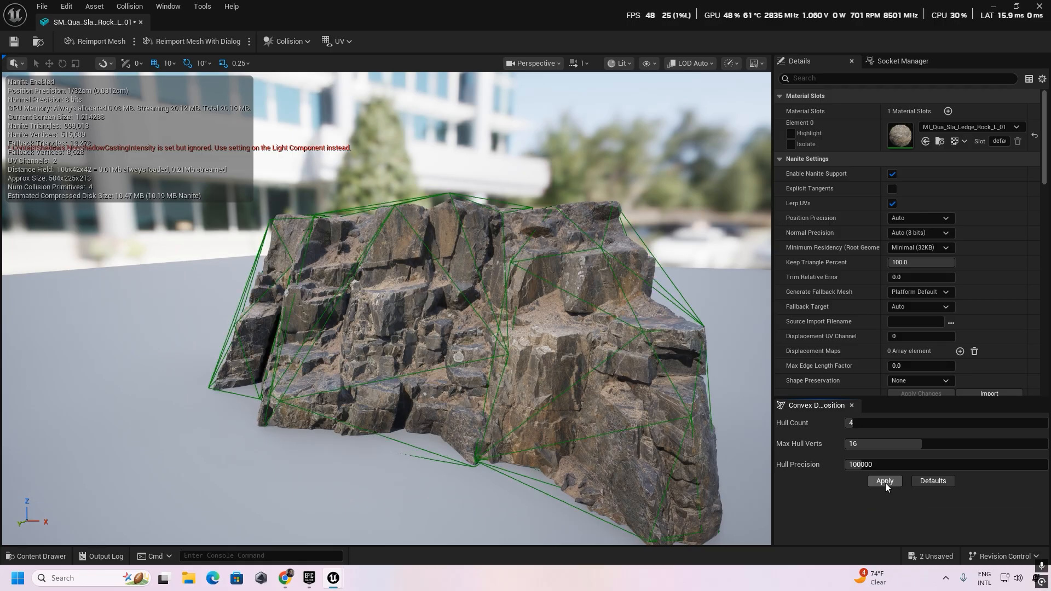
pyautogui.keyDown('alt'); pyautogui.moveTo(590, 412); pyautogui.dragTo(471, 405); pyautogui.keyUp('alt')
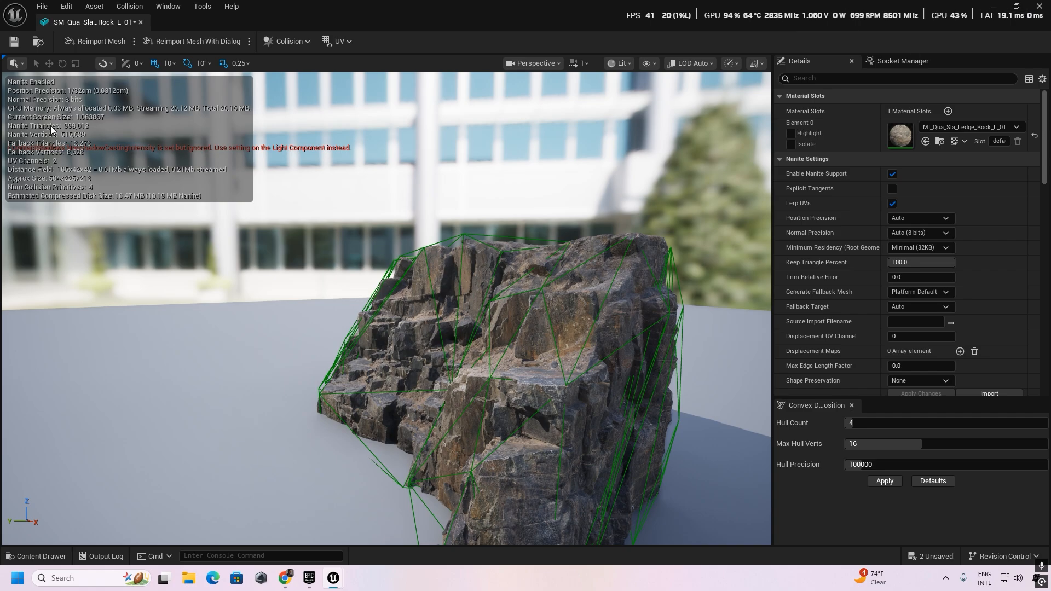
pyautogui.click(14, 42)
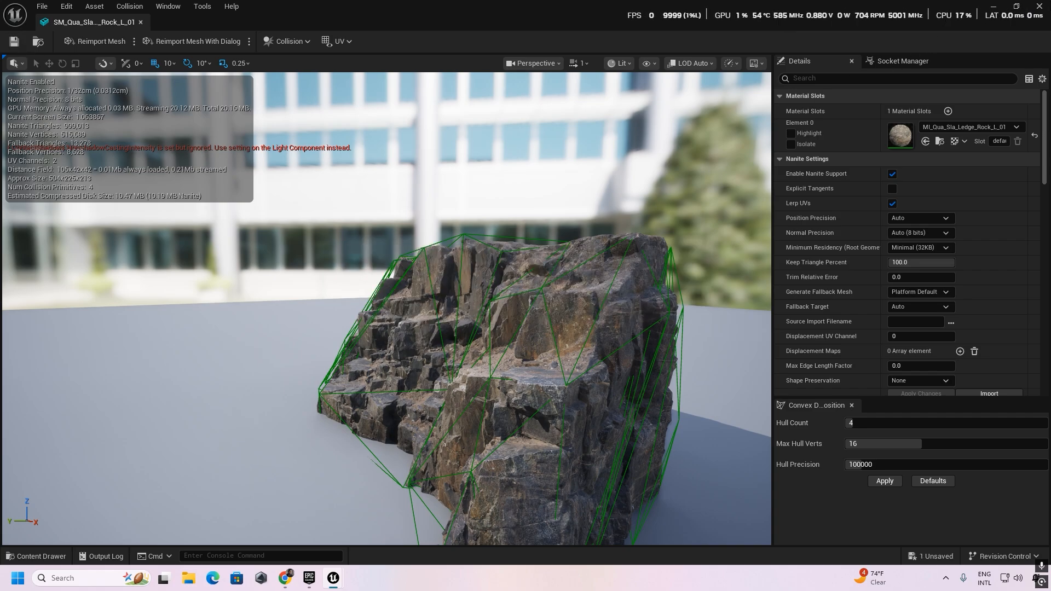
pyautogui.click(1039, 6)
# Play-test the hidden traversable block and new rock collision by climbing the ledge rocks, running around the slope and climbing again.
pyautogui.moveTo(471, 230); pyautogui.dragTo(444, 244, button='right')
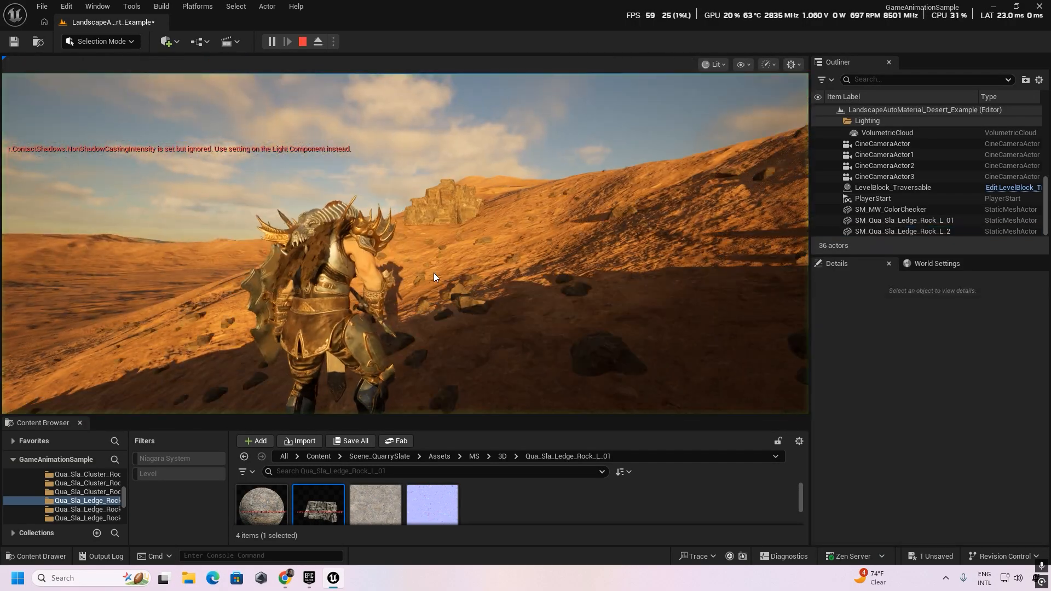
pyautogui.click(434, 272)
pyautogui.press('w')
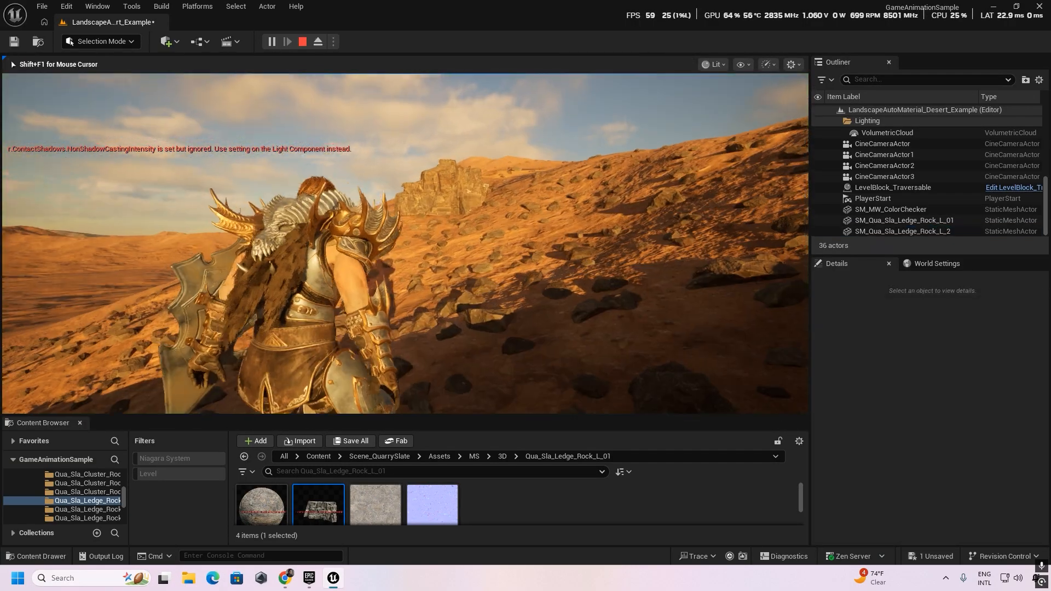
pyautogui.press('space')
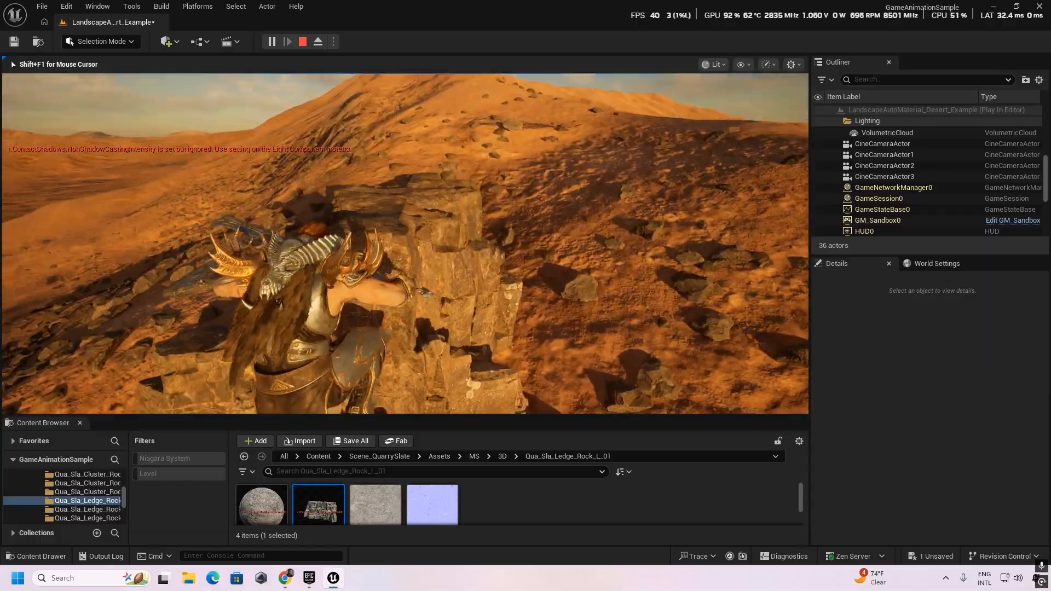
pyautogui.press('w')
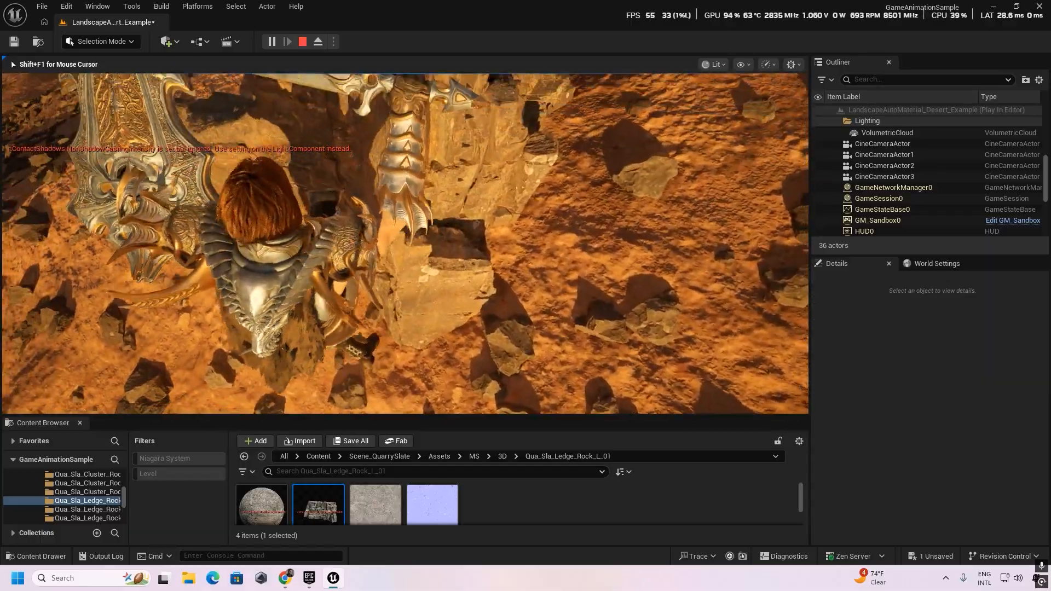
pyautogui.press('w')
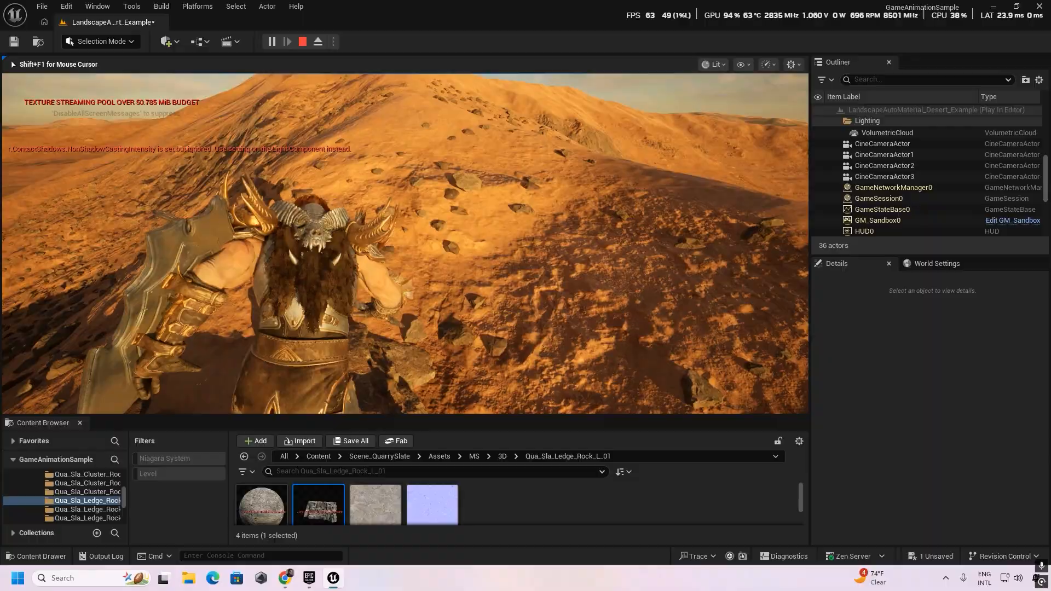
pyautogui.press('w')
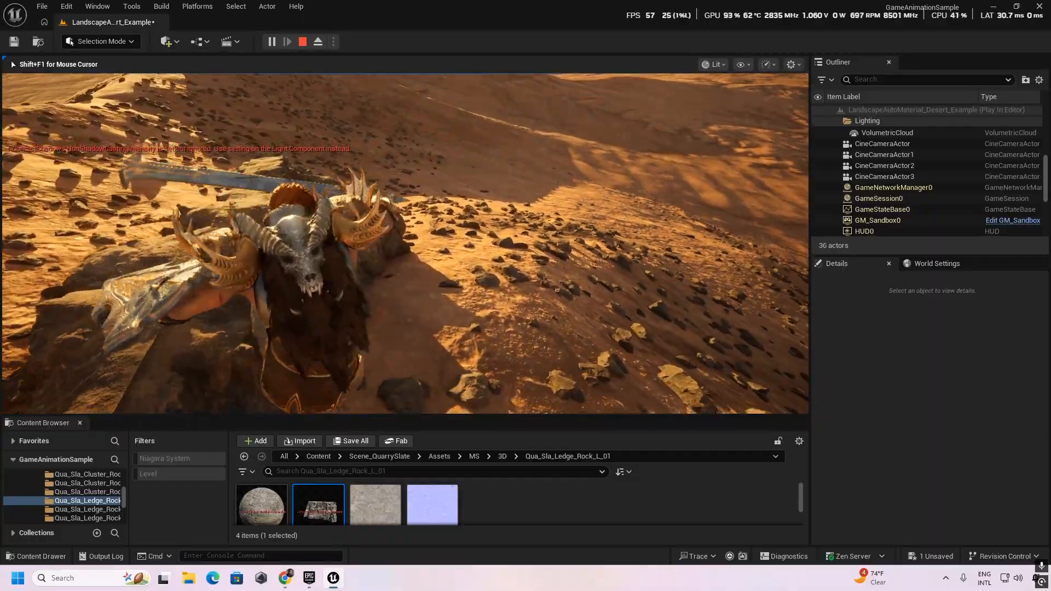
pyautogui.press('w')
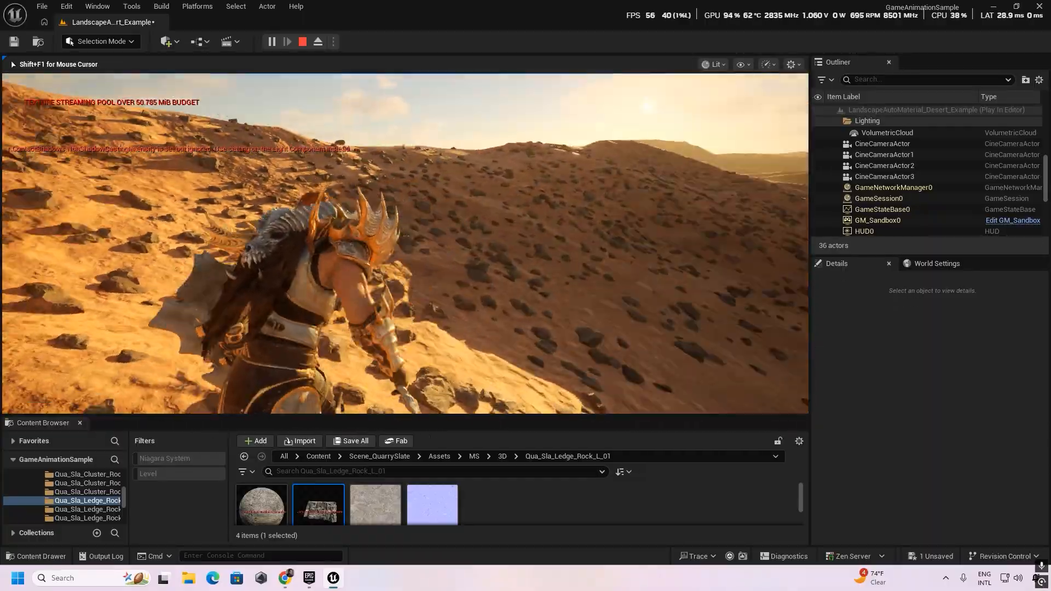
pyautogui.press('w')
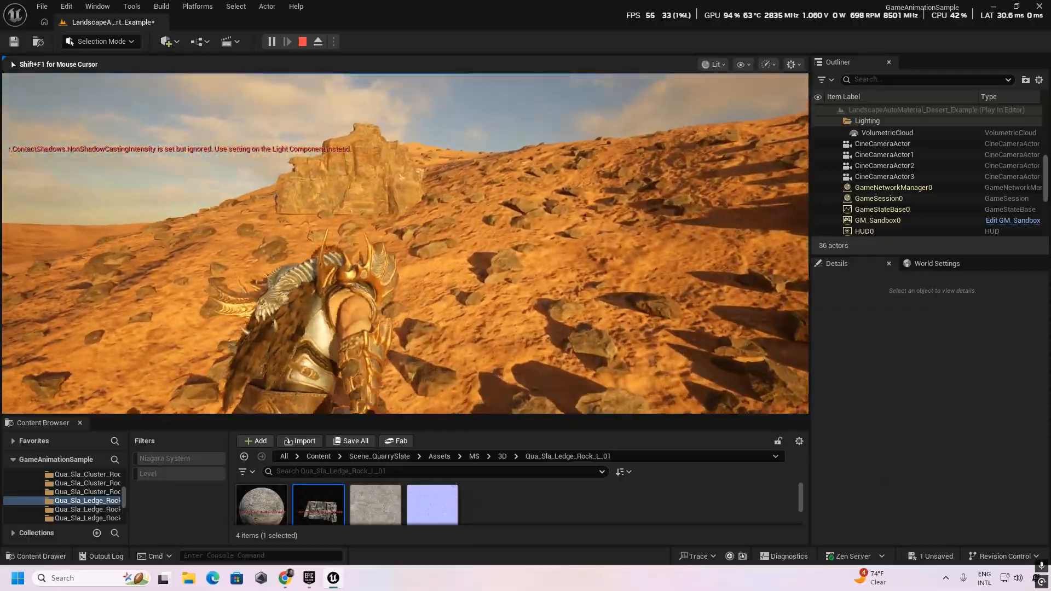
pyautogui.press('space')
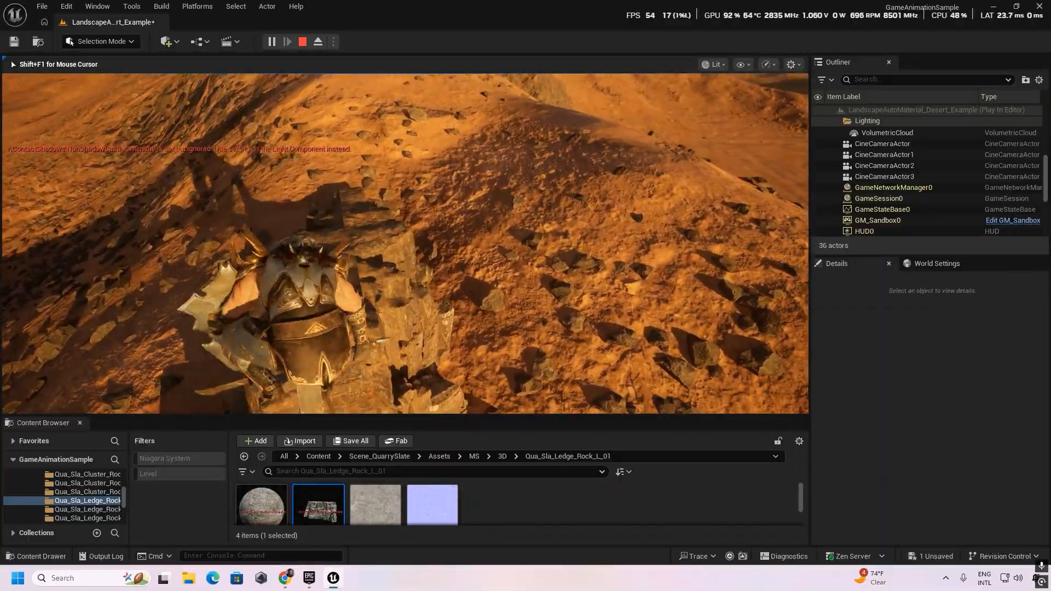